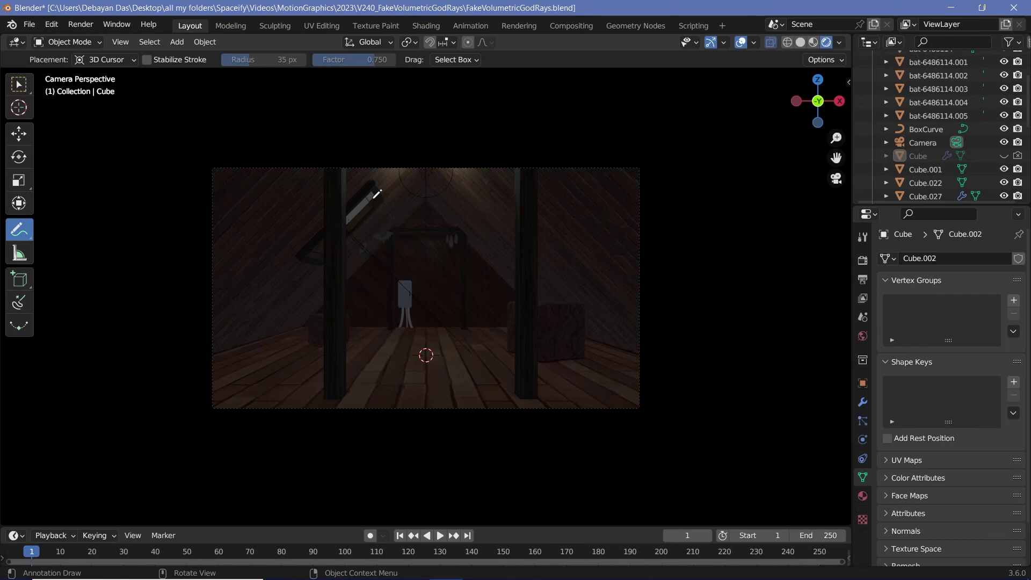
Sketch an annotation of the light beam falling from the roof window to the floor, and erase it
{"action": "left_click", "coordinate": [372, 199]}
{"action": "left_click_drag", "start_coordinate": [372, 200], "coordinate": [493, 317]}
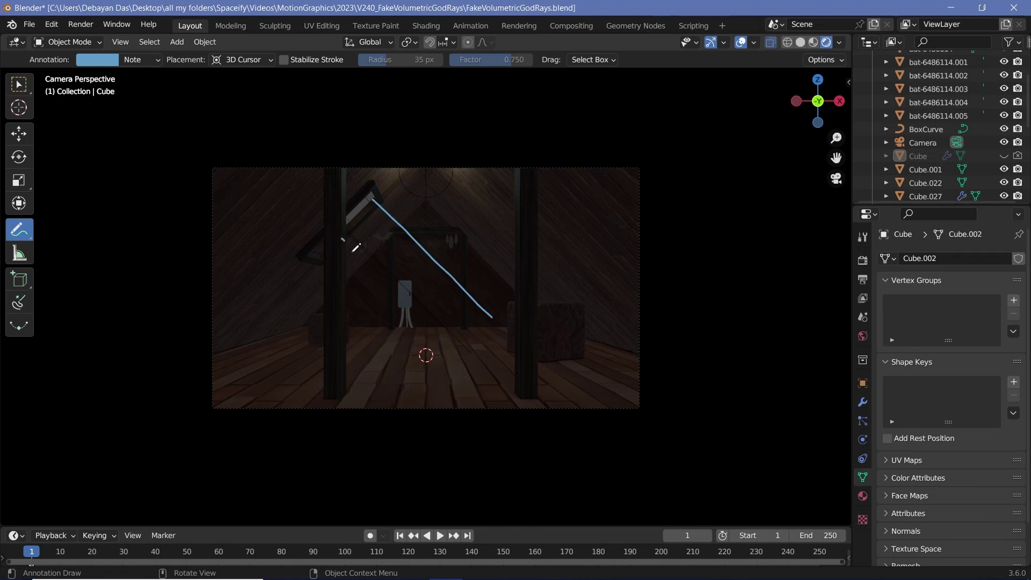
{"action": "left_click_drag", "start_coordinate": [341, 238], "coordinate": [391, 338]}
{"action": "mouse_move", "coordinate": [356, 233]}
{"action": "left_mouse_down"}
{"action": "mouse_move", "coordinate": [364, 265]}
{"action": "mouse_move", "coordinate": [435, 264]}
{"action": "mouse_move", "coordinate": [433, 293]}
{"action": "mouse_move", "coordinate": [487, 325]}
{"action": "left_mouse_up"}
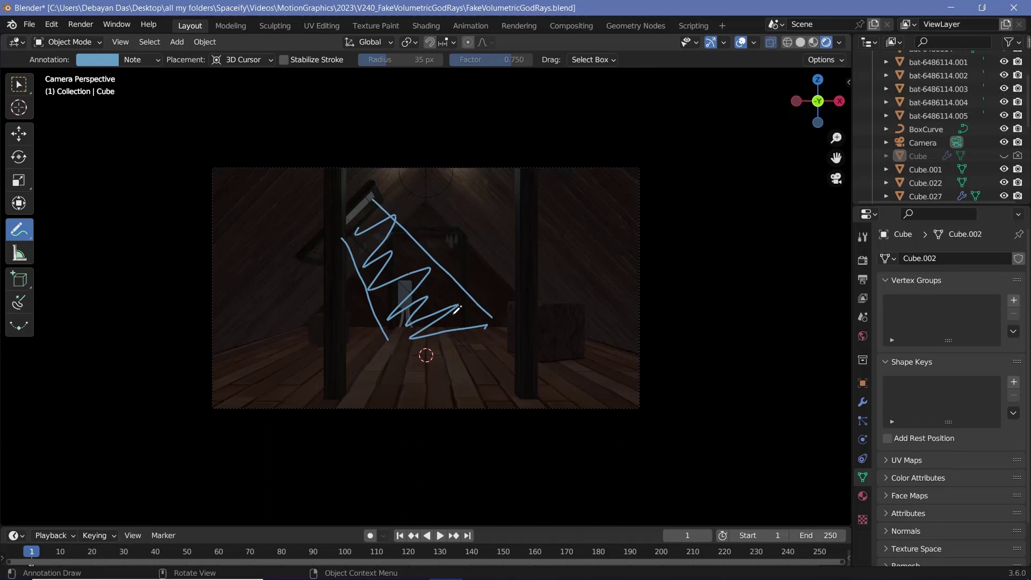
{"action": "mouse_move", "coordinate": [483, 309]}
{"action": "left_mouse_down", "text": "ctrl"}
{"action": "mouse_move", "coordinate": [491, 302]}
{"action": "mouse_move", "coordinate": [421, 315]}
{"action": "mouse_move", "coordinate": [401, 307]}
{"action": "mouse_move", "coordinate": [461, 327]}
{"action": "left_mouse_up", "text": "ctrl"}
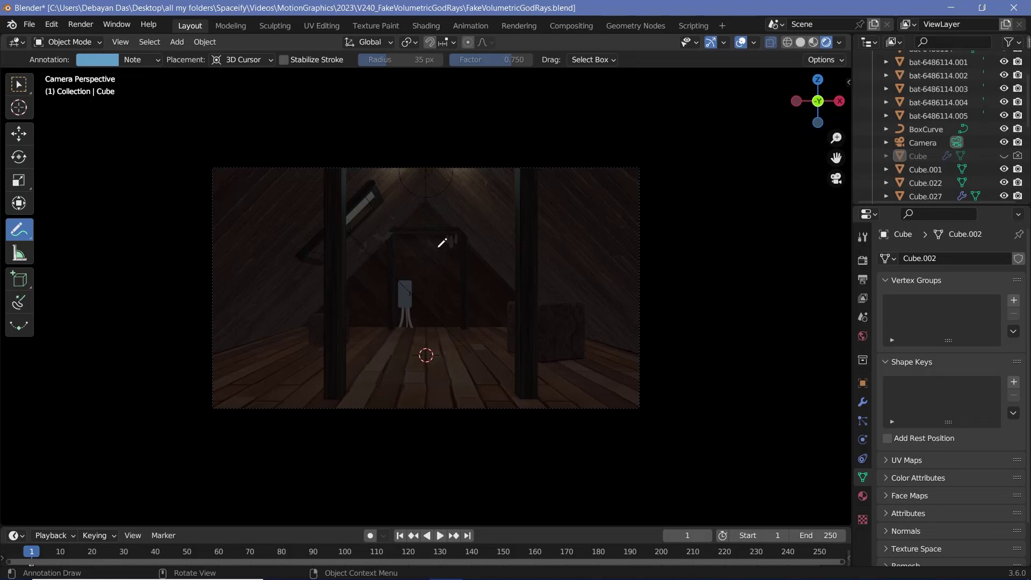
{"action": "key", "text": "w"}
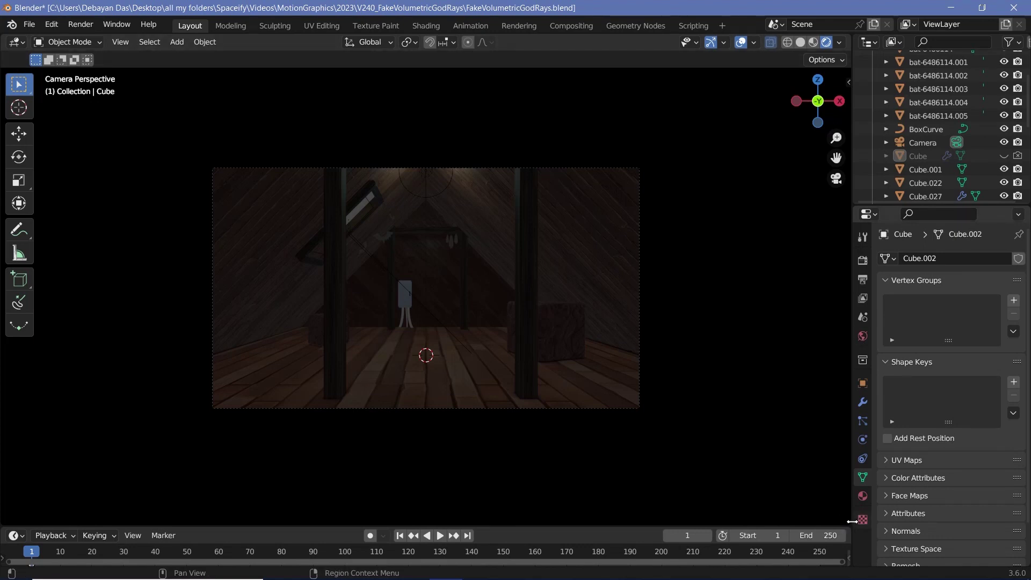
Split off a second area below the 3D viewport and set it to a Shader Editor showing the World nodes
{"action": "left_click_drag", "start_coordinate": [848, 524], "coordinate": [790, 342]}
{"action": "left_click", "coordinate": [16, 350]}
{"action": "left_click", "coordinate": [48, 474]}
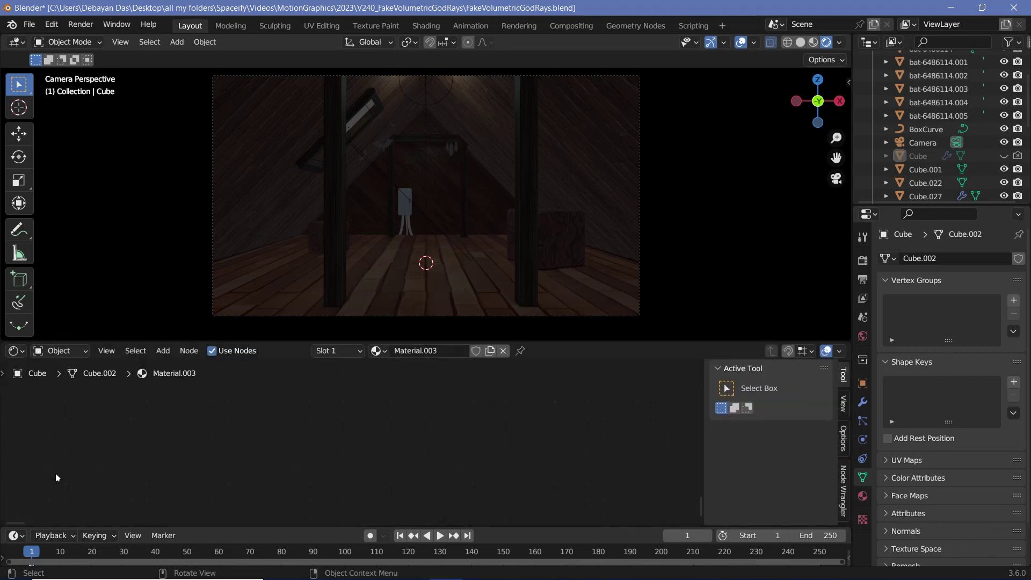
{"action": "left_click", "coordinate": [58, 350]}
{"action": "left_click", "coordinate": [66, 381]}
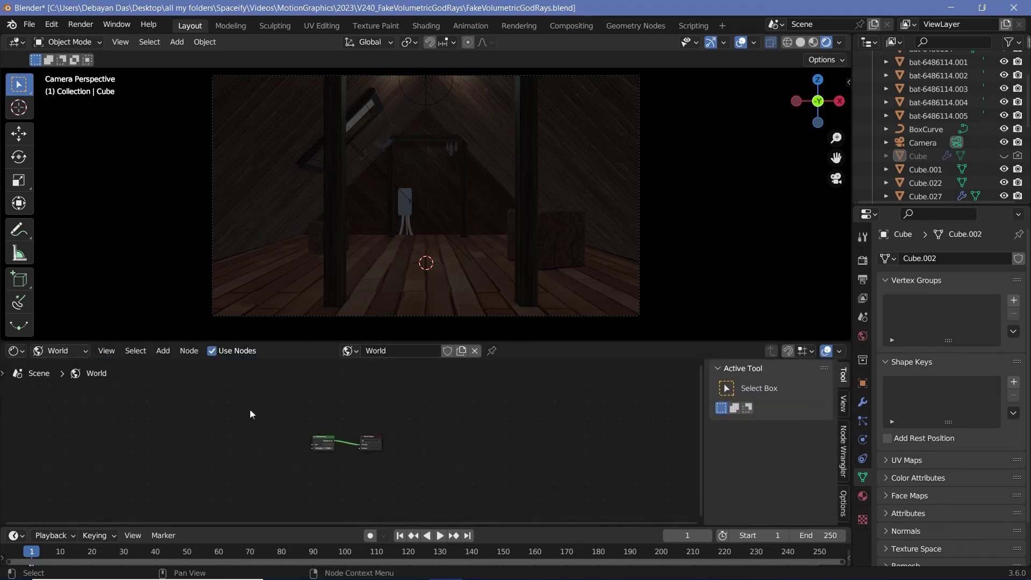
Add a Volume Scatter node to the world shader and connect it to the World Output's Volume input
{"action": "scroll", "coordinate": [443, 411], "scroll_direction": "up", "scroll_amount": 3}
{"action": "key", "text": "shift+a"}
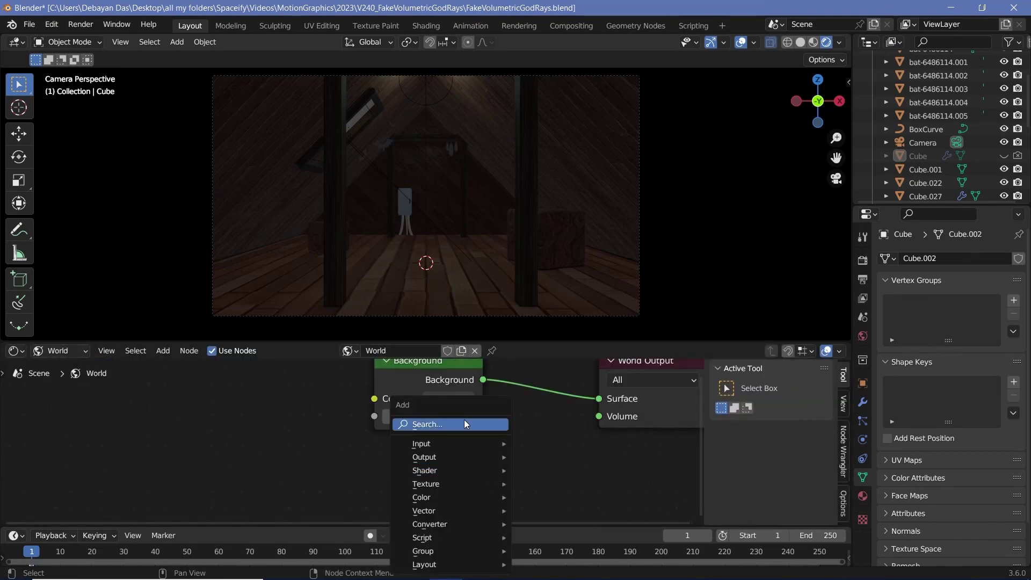
{"action": "left_click", "coordinate": [464, 423]}
{"action": "type", "text": "volune"}
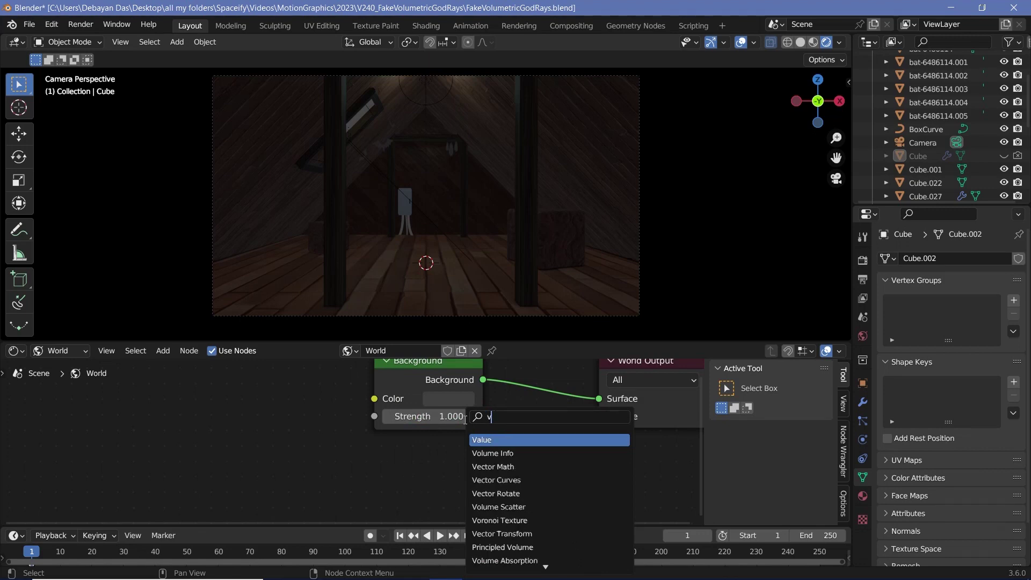
{"action": "left_click", "coordinate": [484, 453]}
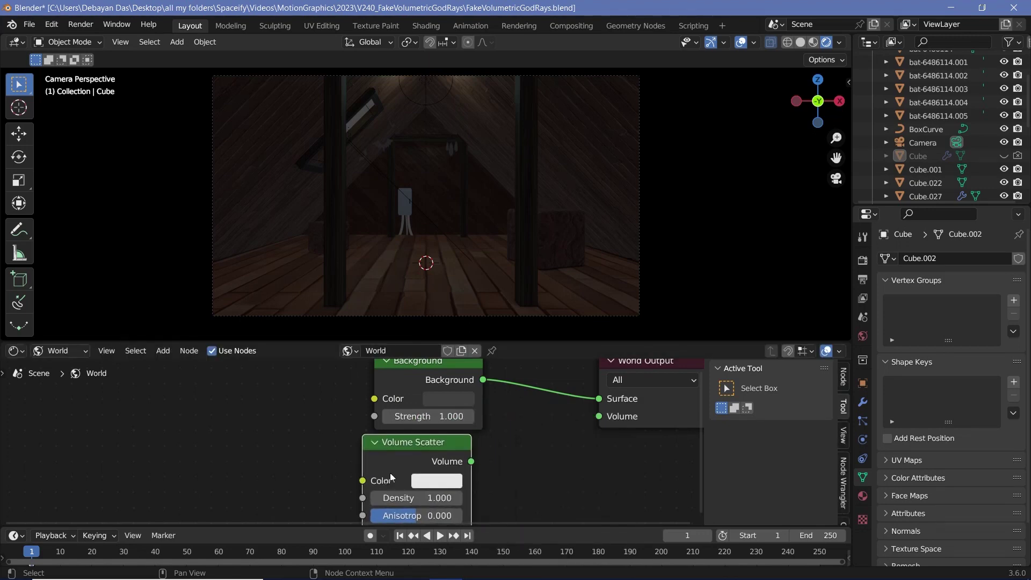
{"action": "left_click", "coordinate": [380, 481]}
{"action": "left_click_drag", "start_coordinate": [471, 462], "coordinate": [602, 442]}
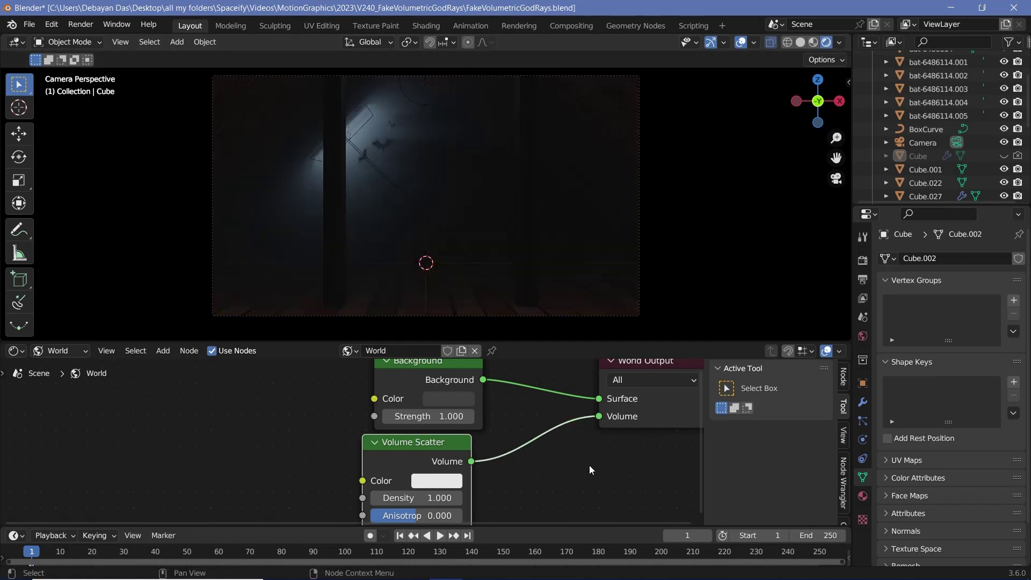
Select the area light at the roof window, examine it from other angles, and return to the camera view
{"action": "left_click", "coordinate": [344, 135]}
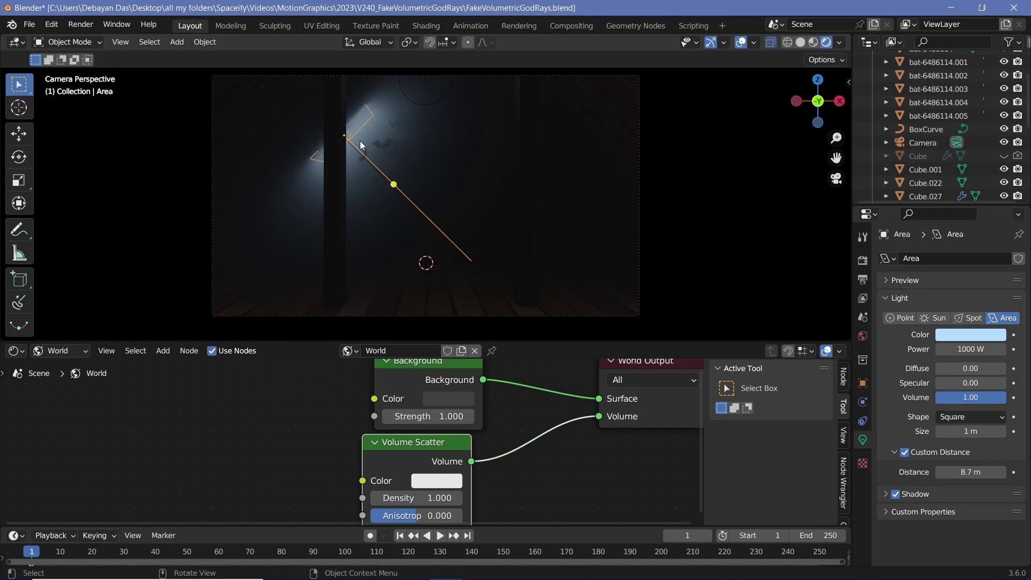
{"action": "middle_click_drag", "start_coordinate": [418, 188], "coordinate": [305, 133]}
{"action": "middle_click_drag", "start_coordinate": [391, 189], "coordinate": [324, 157]}
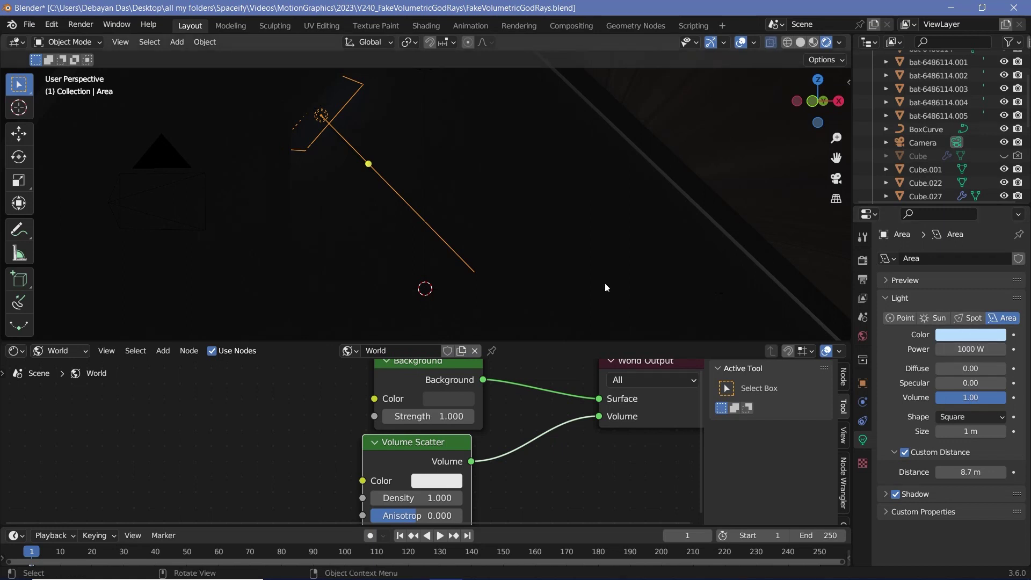
{"action": "middle_click_drag", "start_coordinate": [606, 288], "coordinate": [391, 211]}
{"action": "key", "text": "KP_0"}
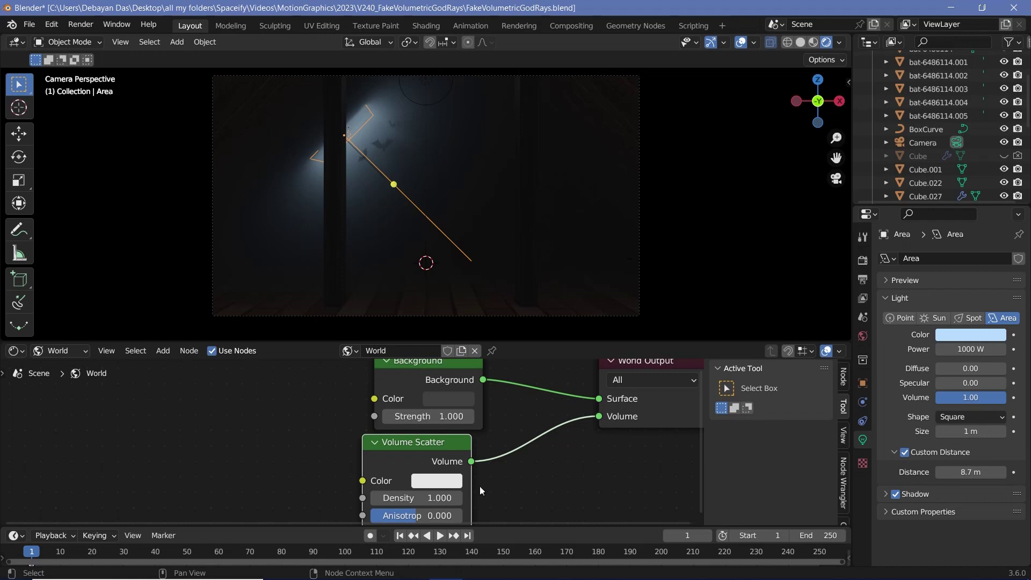
Set the density of the Volume Scatter node to 0.1
{"action": "middle_click_drag", "start_coordinate": [479, 486], "coordinate": [501, 419]}
{"action": "left_click", "coordinate": [444, 448]}
{"action": "type", "text": "0."}
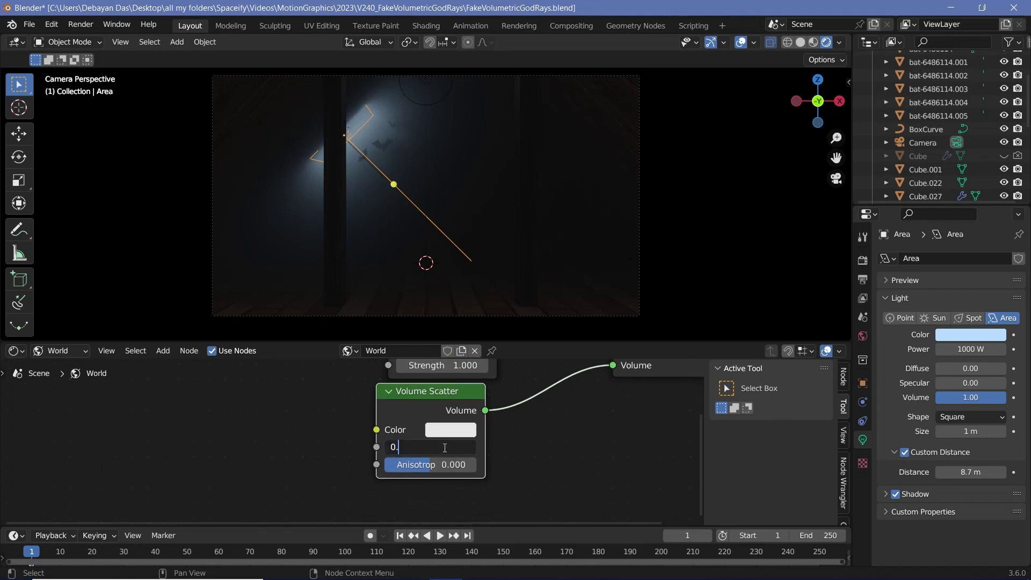
{"action": "type", "text": "1"}
{"action": "key", "text": "Return"}
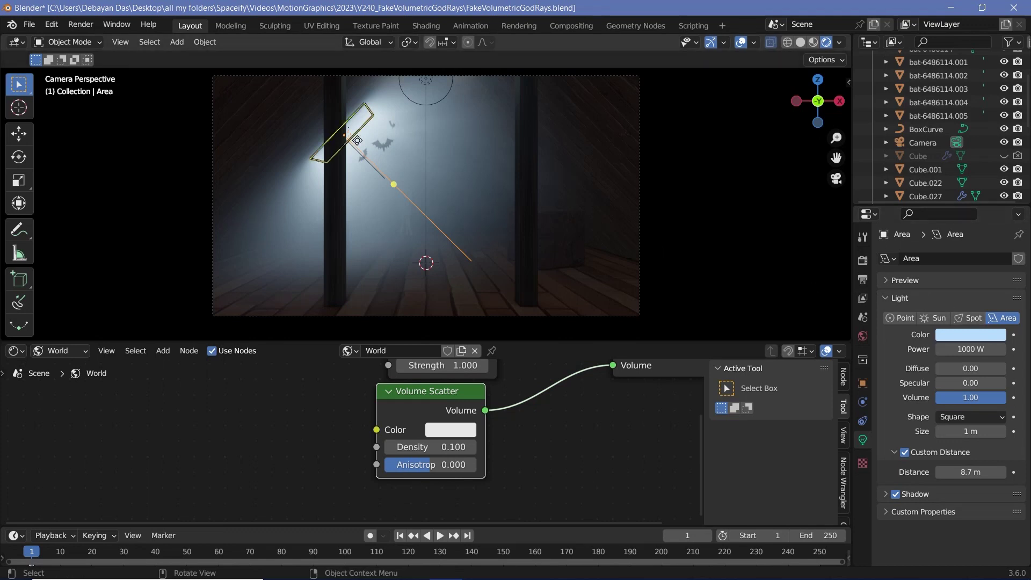
Change the window light's type to Spot and hide the viewport overlays
{"action": "left_click", "coordinate": [962, 318]}
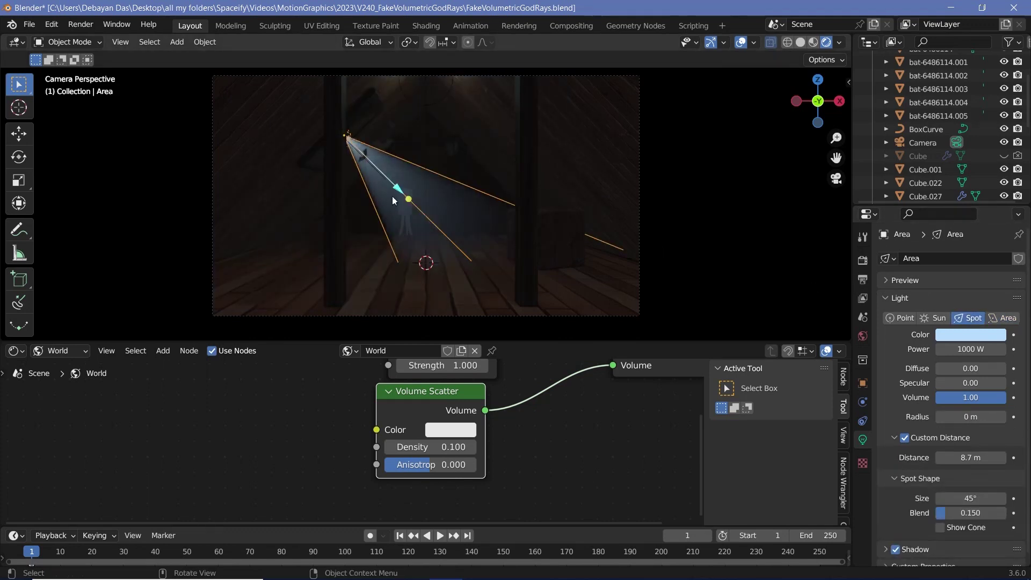
{"action": "left_click", "coordinate": [482, 159]}
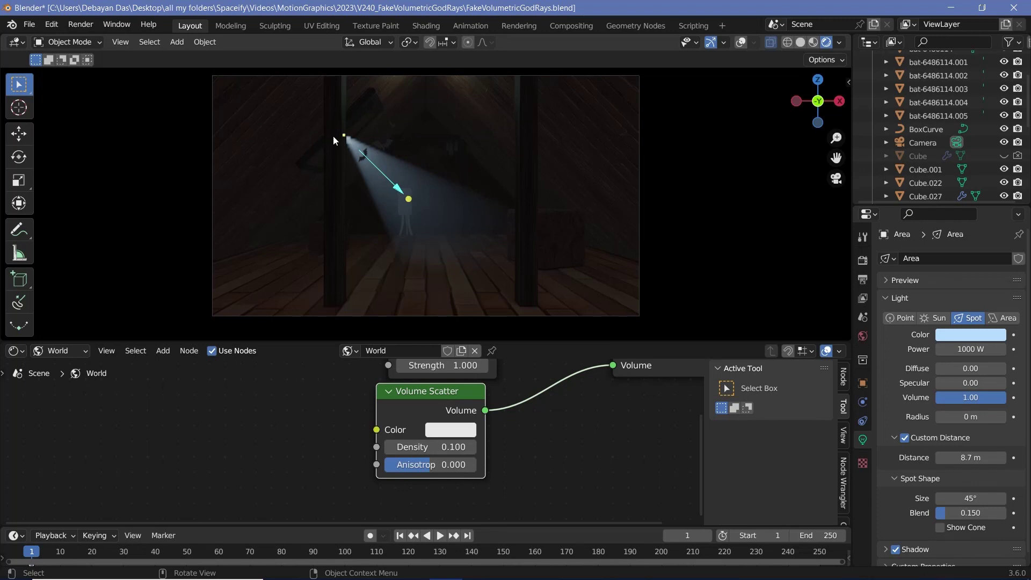
Delete the Volume Scatter node from the world shader
{"action": "middle_click_drag", "start_coordinate": [571, 420], "coordinate": [542, 472]}
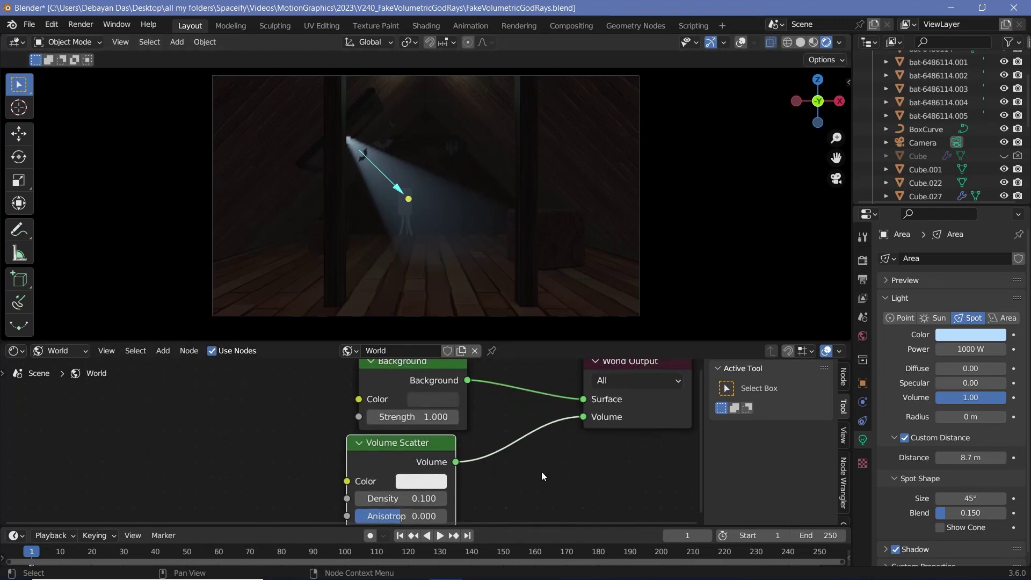
{"action": "left_click_drag", "start_coordinate": [542, 472], "coordinate": [495, 427]}
{"action": "key", "text": "ctrl+z"}
{"action": "key", "text": "x"}
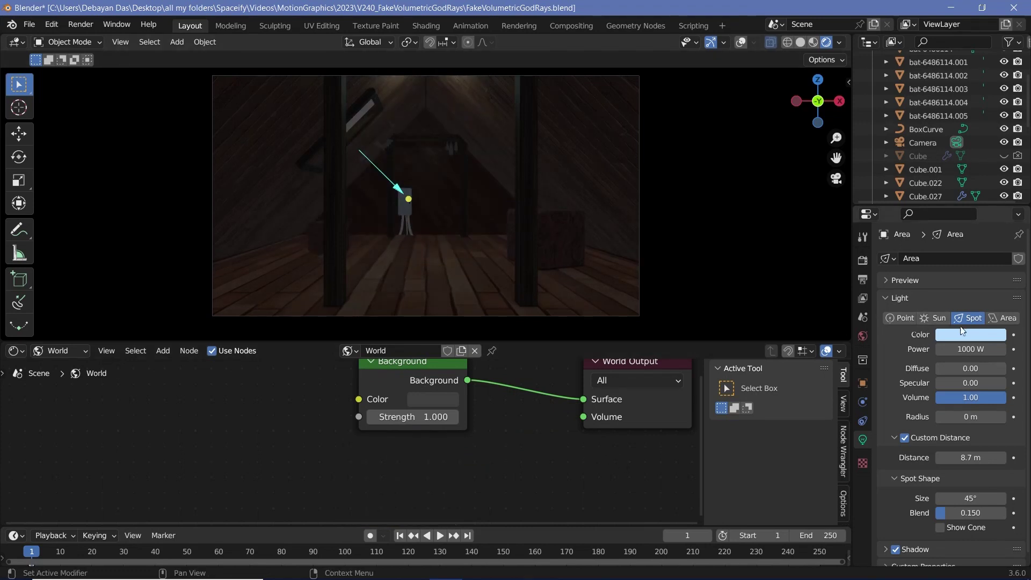
Change the window light's type back to Area and show the viewport overlays again
{"action": "left_click", "coordinate": [1003, 319]}
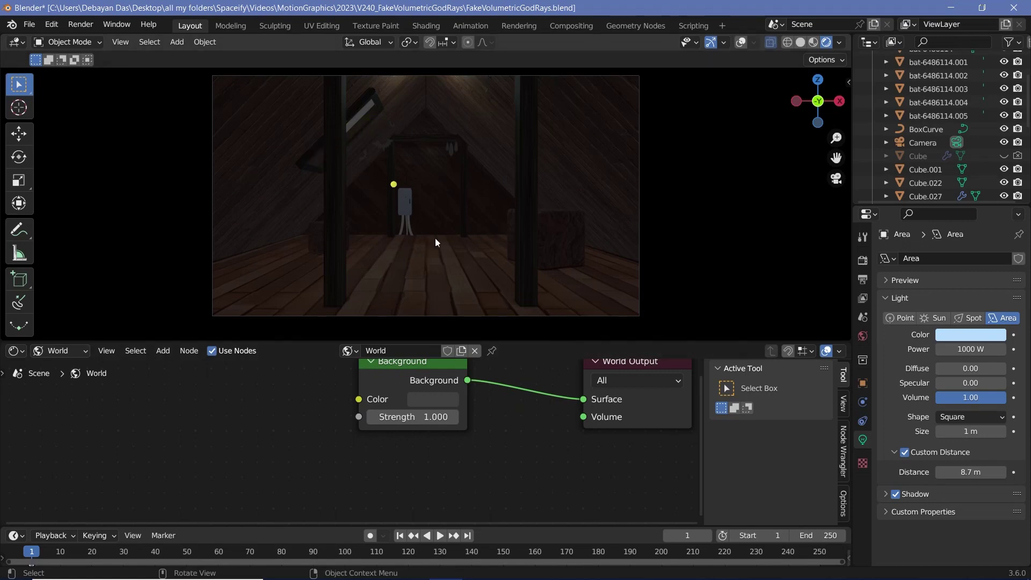
{"action": "left_click", "coordinate": [744, 42]}
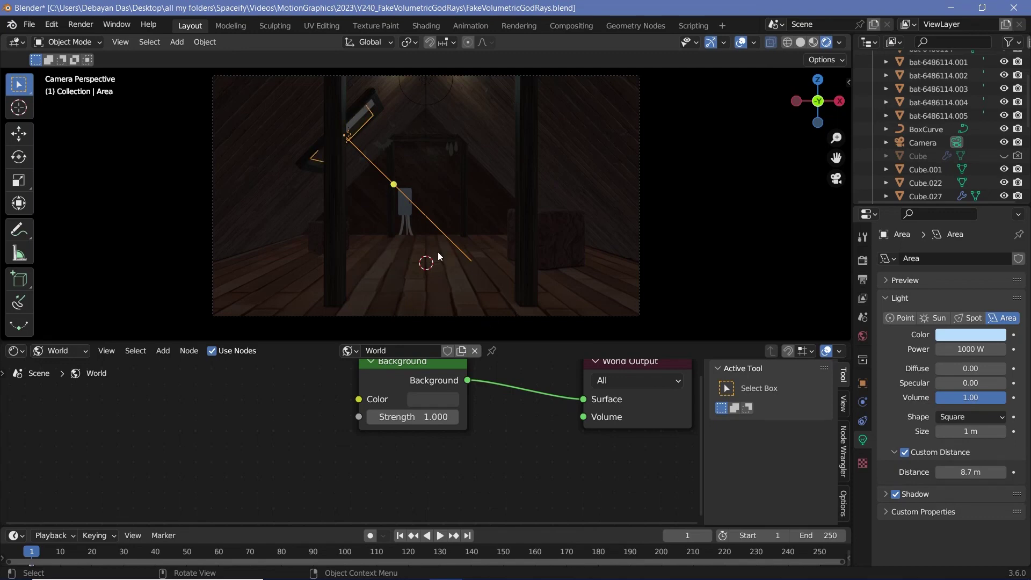
Add a cube mesh in the middle of the attic and raise it along the Z axis to floor level
{"action": "key", "text": "shift+a"}
{"action": "mouse_move", "coordinate": [426, 250]}
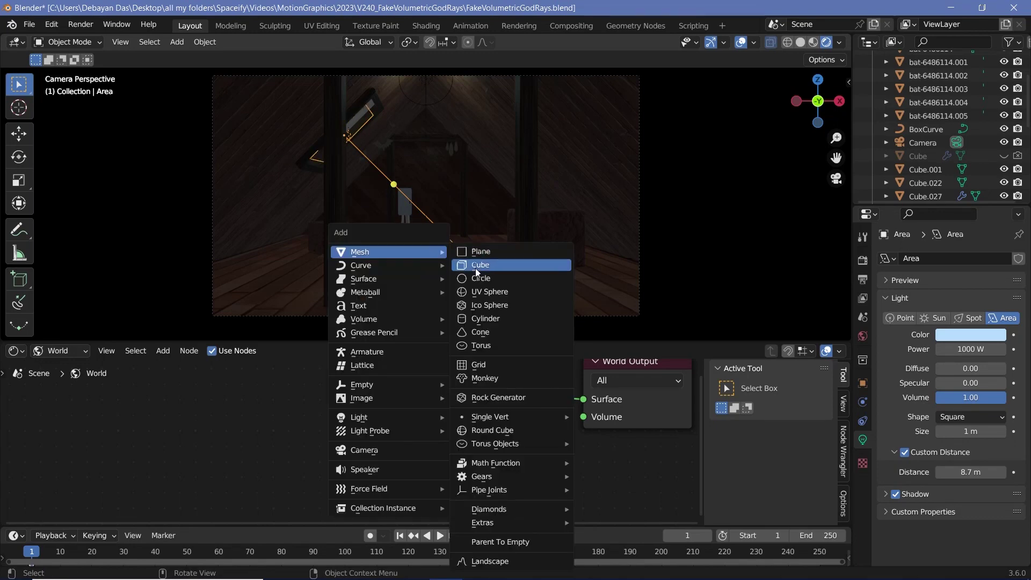
{"action": "left_click", "coordinate": [475, 265]}
{"action": "key", "text": "g"}
{"action": "key", "text": "z"}
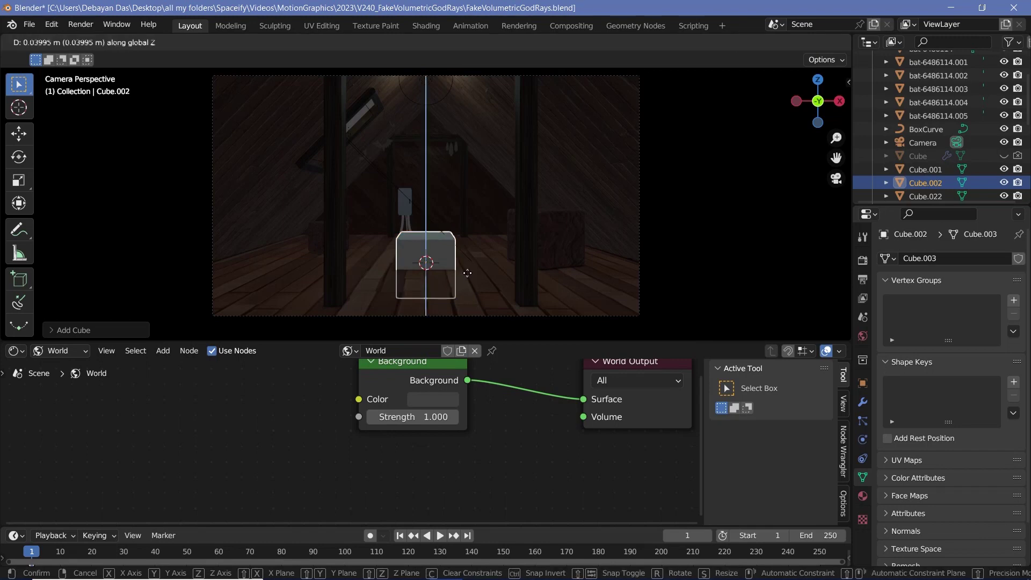
{"action": "left_click", "coordinate": [455, 243]}
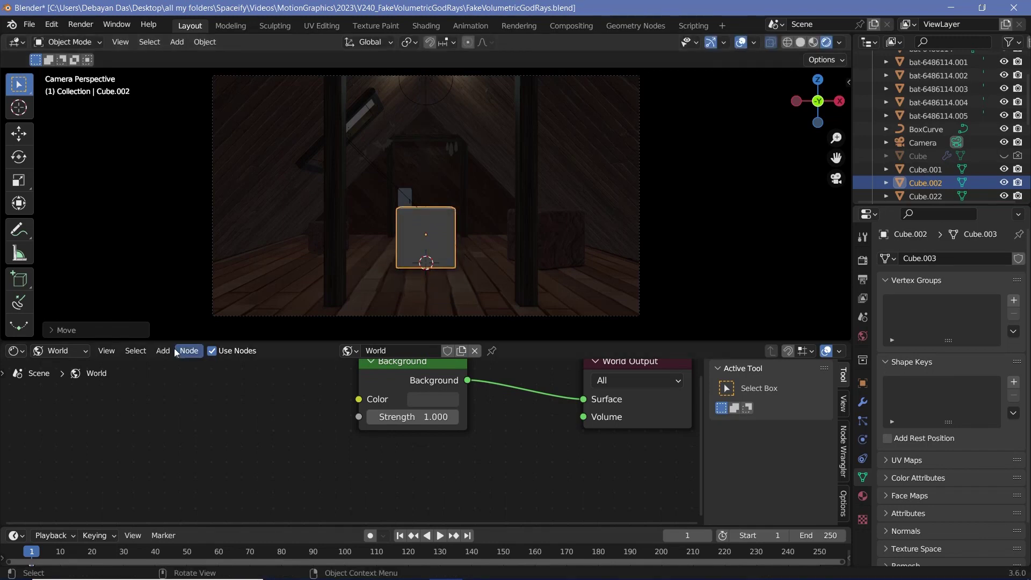
Set the Shader Editor to Object shaders and create a new material for the cube
{"action": "left_click", "coordinate": [59, 351]}
{"action": "left_click", "coordinate": [78, 365]}
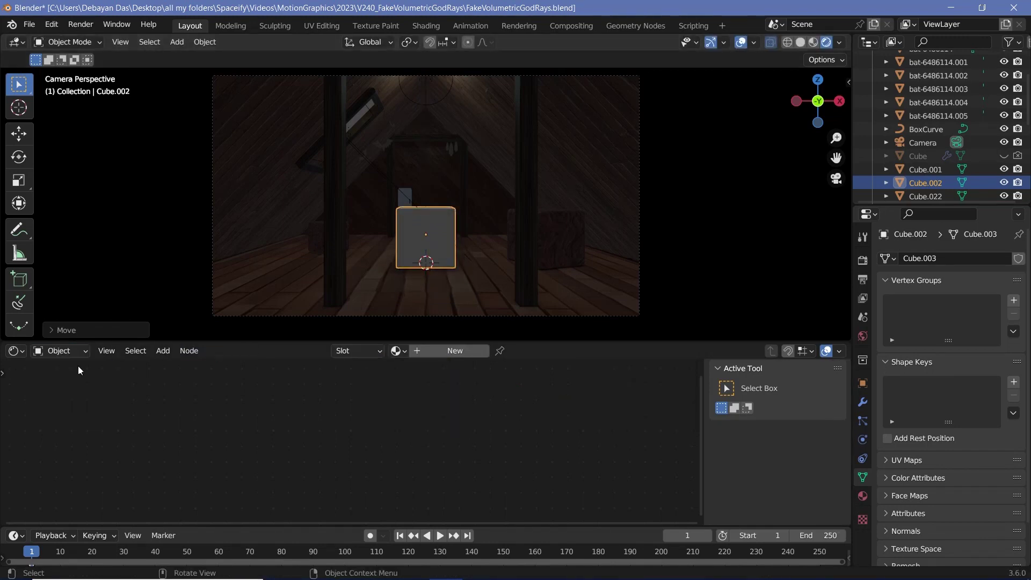
{"action": "left_click", "coordinate": [454, 352]}
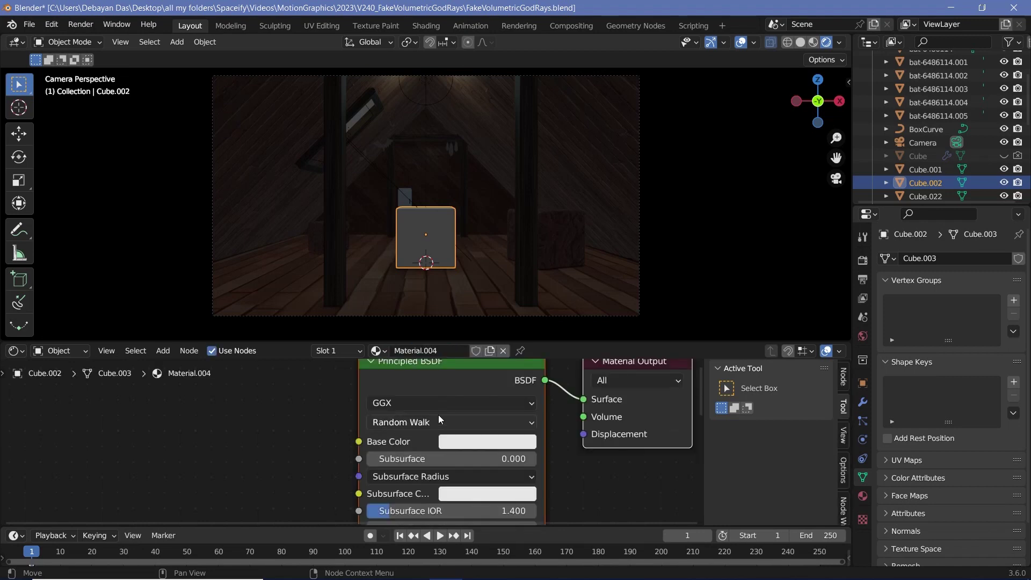
Replace the cube material's Principled BSDF with a Principled Volume node connected to the Material Output's Volume input
{"action": "scroll", "coordinate": [398, 411], "scroll_direction": "down", "scroll_amount": 2}
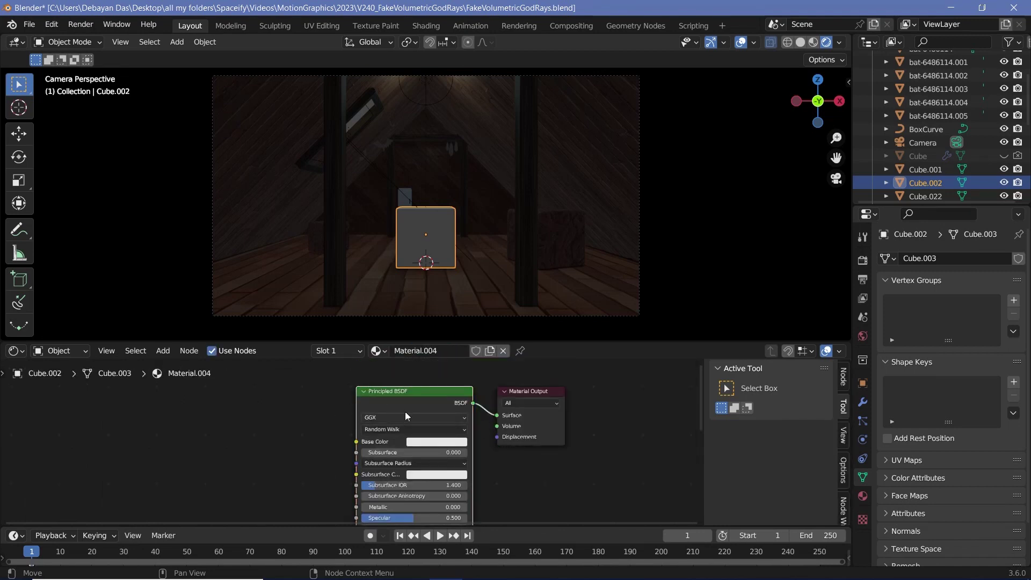
{"action": "key", "text": "x"}
{"action": "scroll", "coordinate": [434, 416], "scroll_direction": "up", "scroll_amount": 3}
{"action": "key", "text": "shift+a"}
{"action": "left_click", "coordinate": [478, 420]}
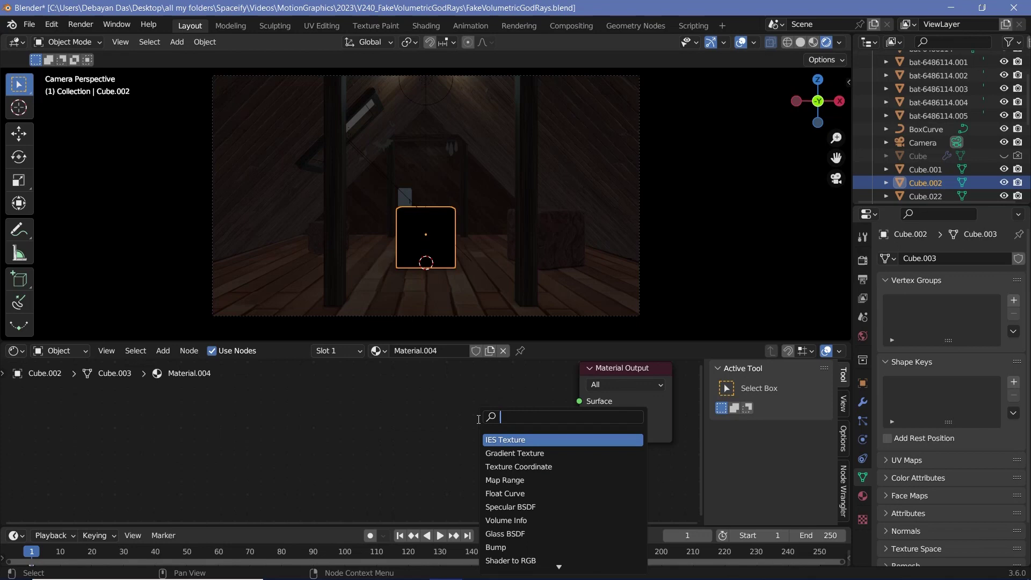
{"action": "type", "text": "princ"}
{"action": "key", "text": "Return"}
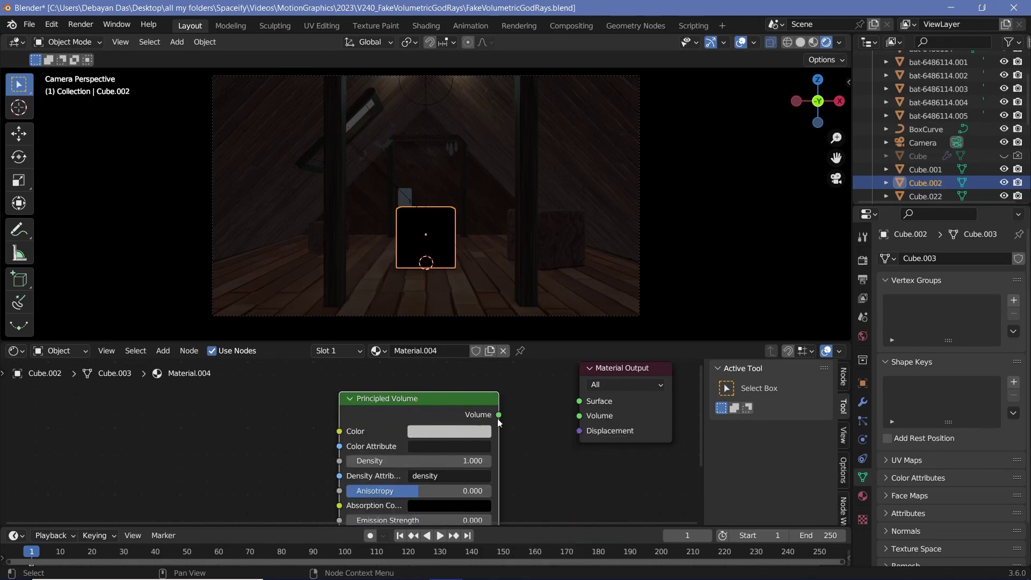
{"action": "left_click_drag", "start_coordinate": [499, 417], "coordinate": [544, 424]}
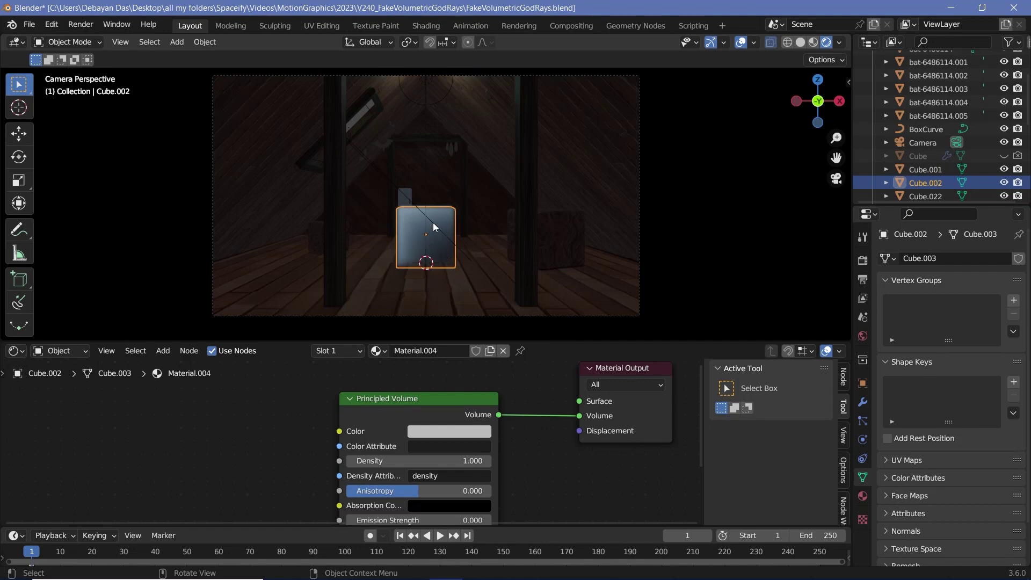
In Edit Mode, move the cube's top face along X and up along Z to the roof window, and rotate it to match the opening
{"action": "key", "text": "Tab"}
{"action": "left_click", "coordinate": [437, 205]}
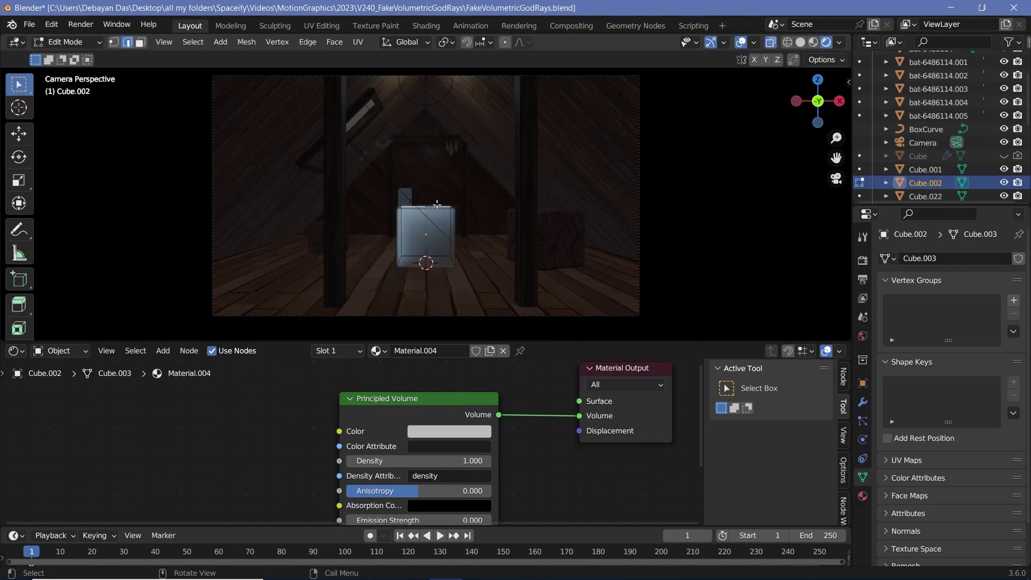
{"action": "key", "text": "3"}
{"action": "left_click", "coordinate": [439, 208]}
{"action": "key", "text": "g"}
{"action": "key", "text": "x"}
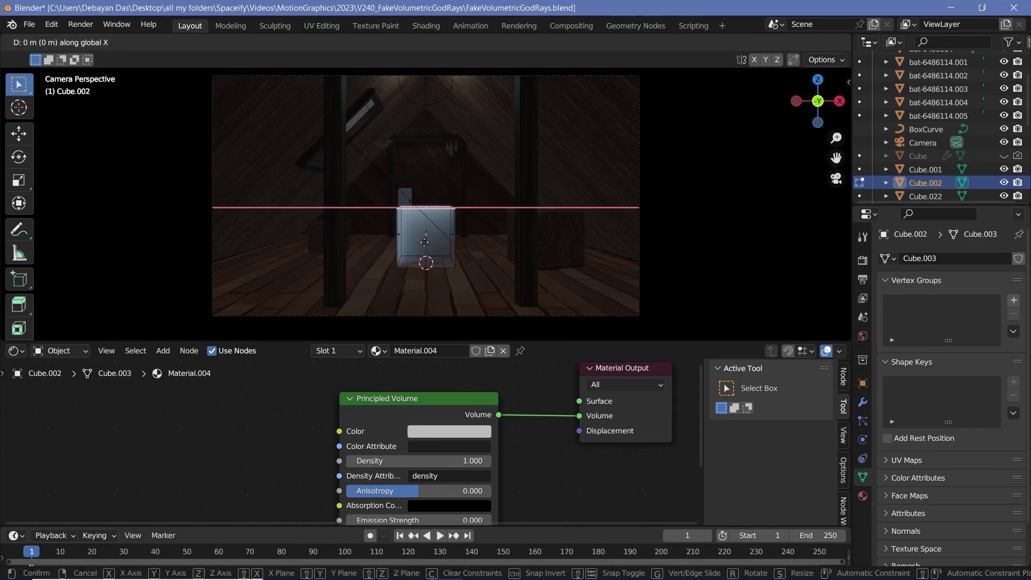
{"action": "left_click", "coordinate": [396, 230]}
{"action": "key", "text": "g"}
{"action": "key", "text": "z"}
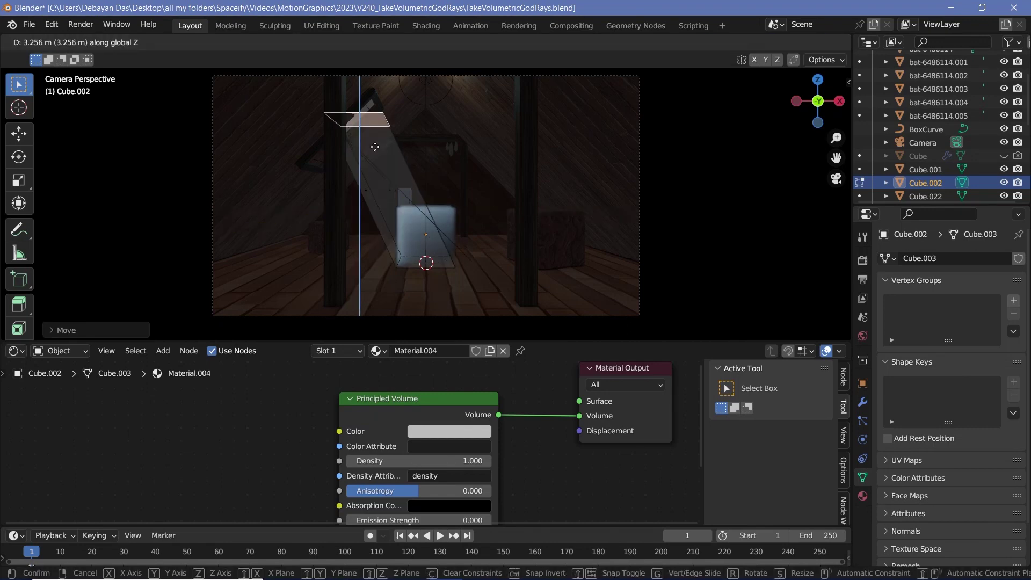
{"action": "left_click", "coordinate": [446, 204]}
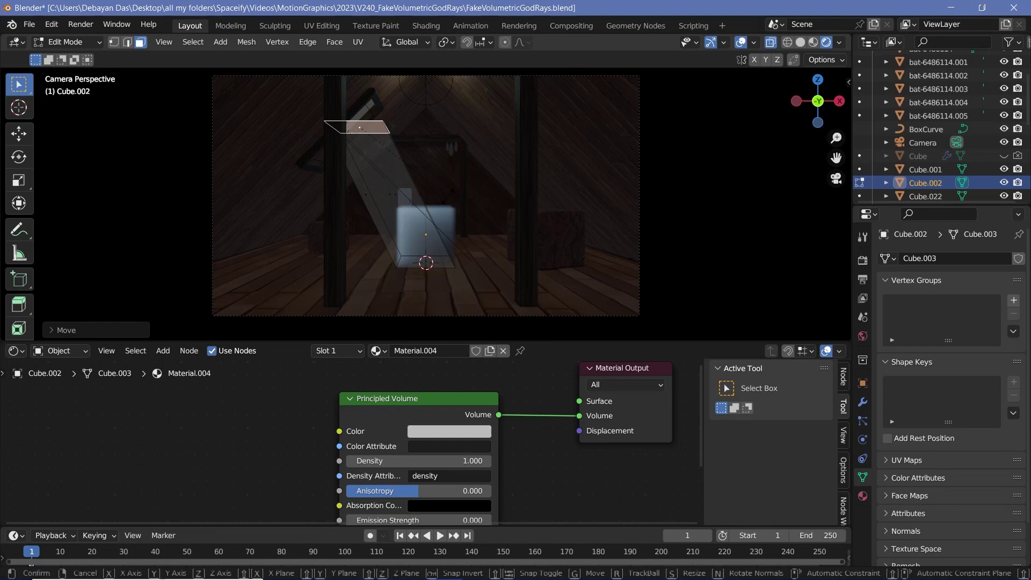
Scale up the cube's bottom face on the floor, shift it along X away from the window, and return to Object Mode
{"action": "left_click", "coordinate": [419, 268]}
{"action": "key", "text": "s"}
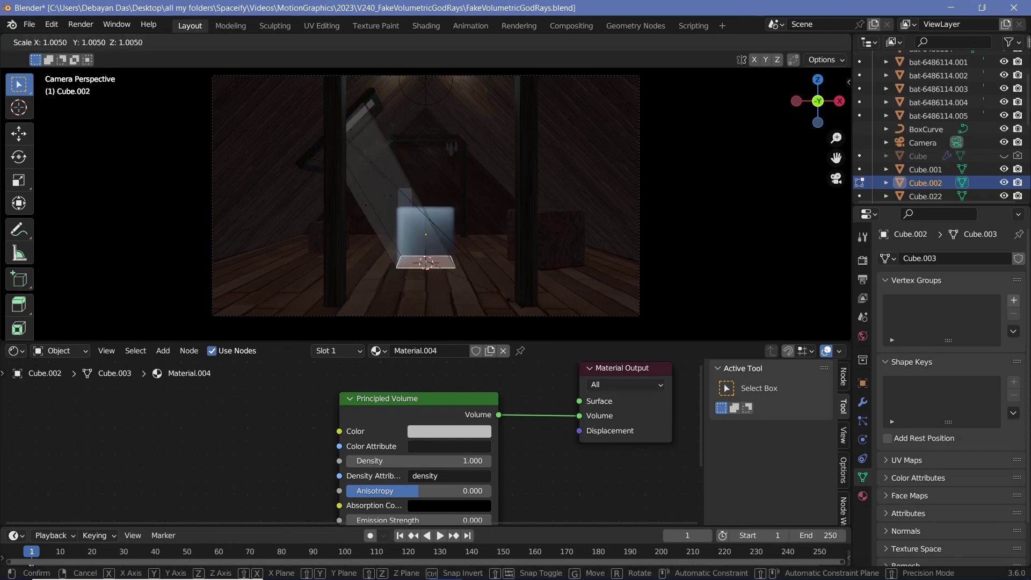
{"action": "left_click", "coordinate": [489, 285]}
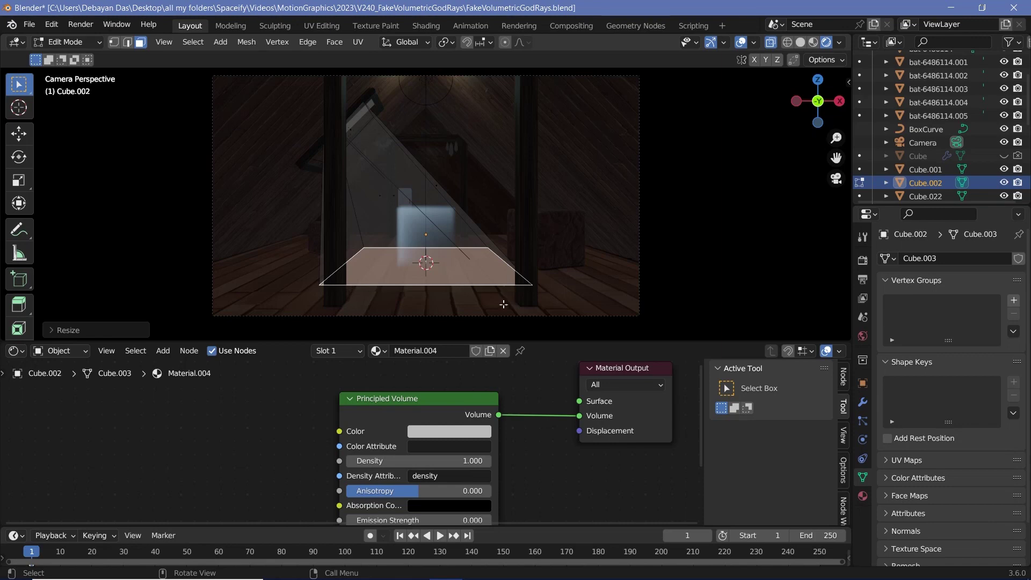
{"action": "key", "text": "g"}
{"action": "key", "text": "x"}
{"action": "left_click", "coordinate": [536, 314]}
{"action": "key", "text": "Tab"}
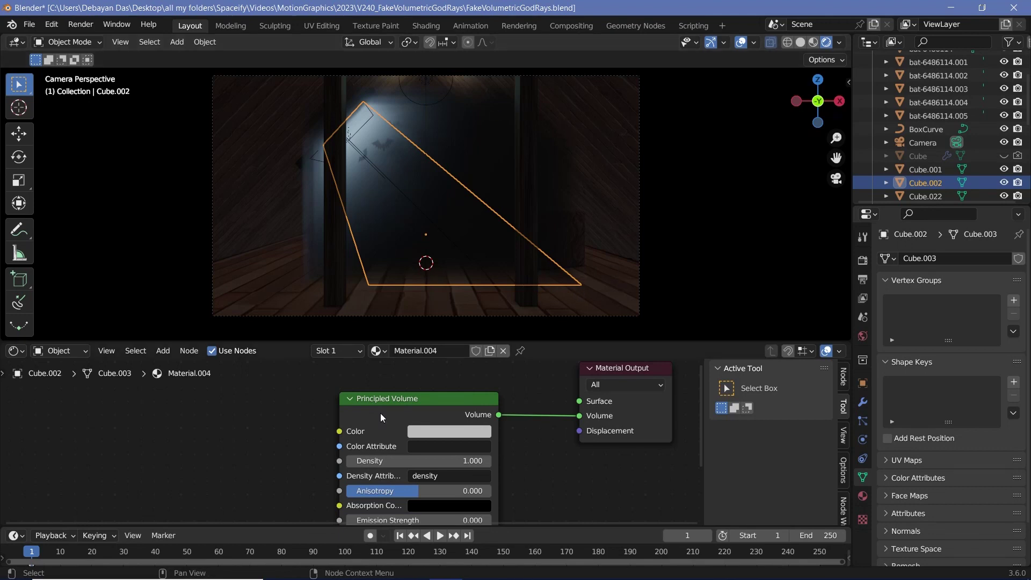
Set the density of the cube material's Principled Volume node to 0.1
{"action": "middle_click_drag", "start_coordinate": [385, 457], "coordinate": [407, 428]}
{"action": "left_click", "coordinate": [407, 428]}
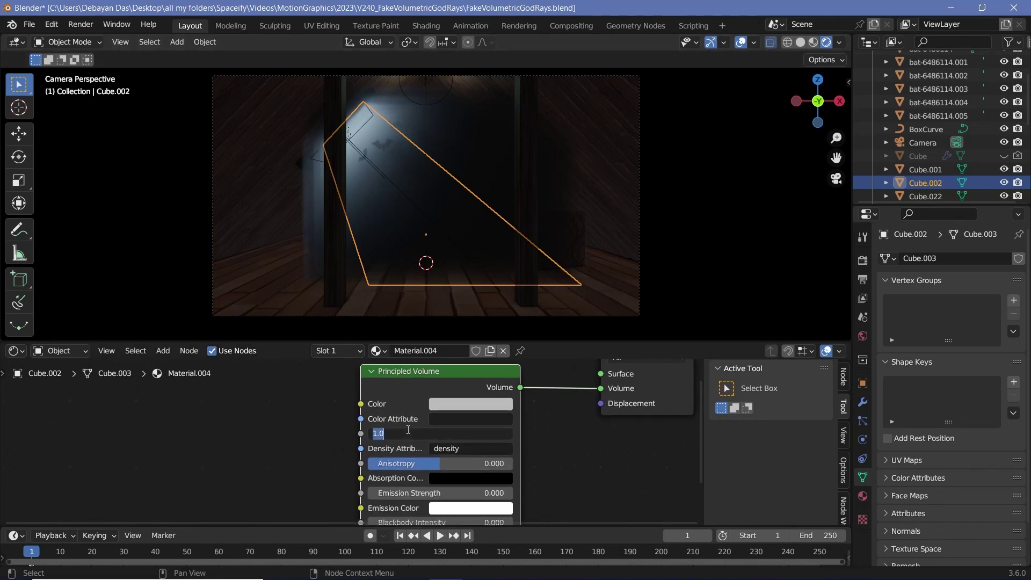
{"action": "type", "text": "0.1"}
{"action": "key", "text": "Return"}
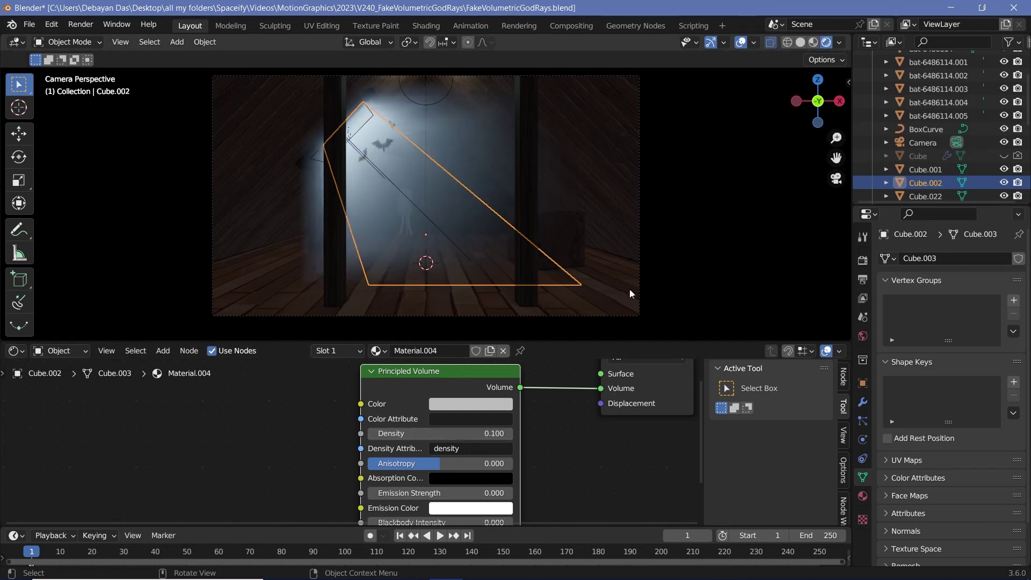
Switch the scene's render engine to Cycles
{"action": "left_click", "coordinate": [861, 262]}
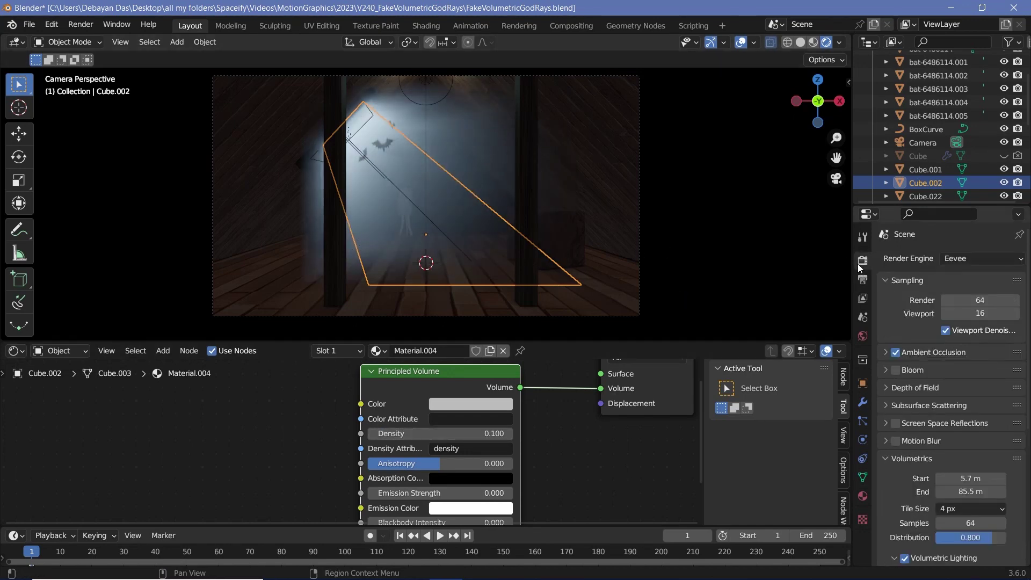
{"action": "left_click", "coordinate": [953, 259]}
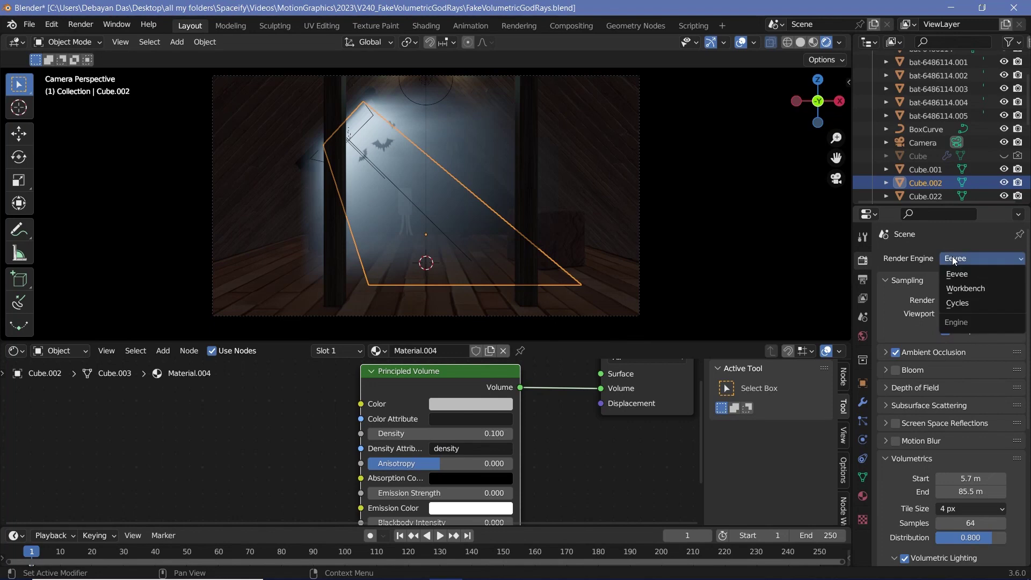
{"action": "left_click", "coordinate": [959, 304]}
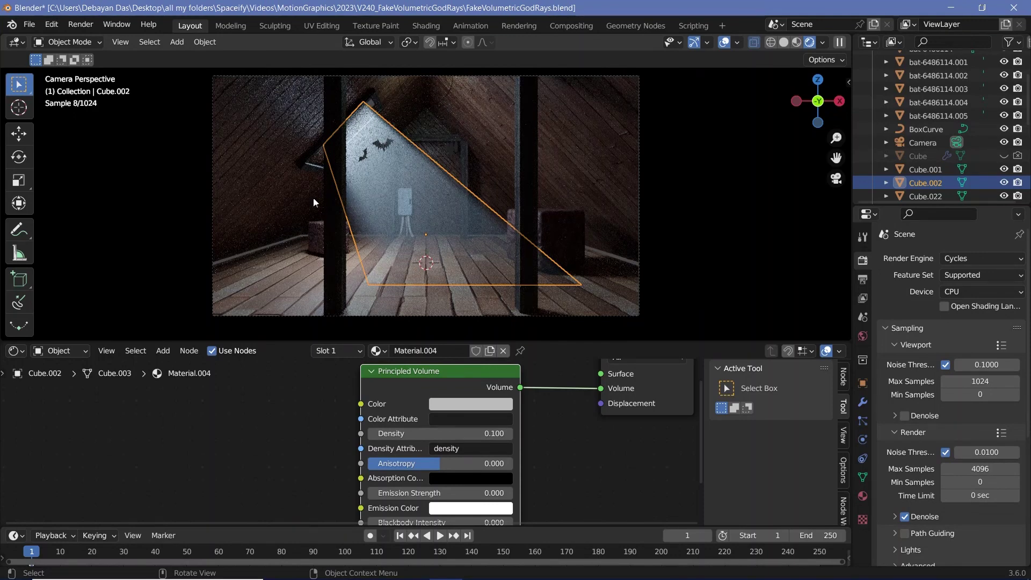
Replace the Principled Volume node with an Emission node connected to the Material Output's Volume input
{"action": "scroll", "coordinate": [383, 403], "scroll_direction": "down", "scroll_amount": 2}
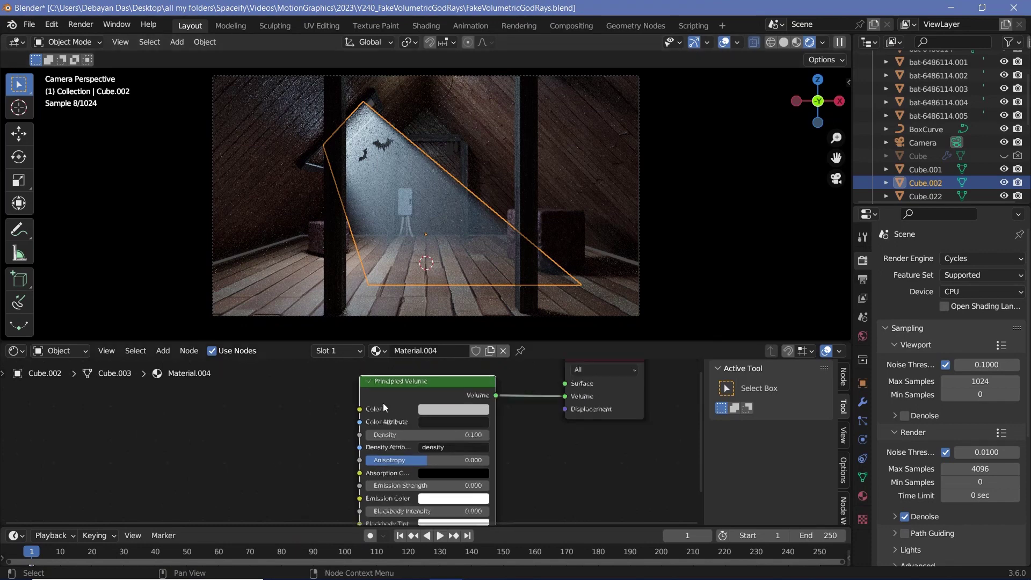
{"action": "left_click", "coordinate": [391, 394]}
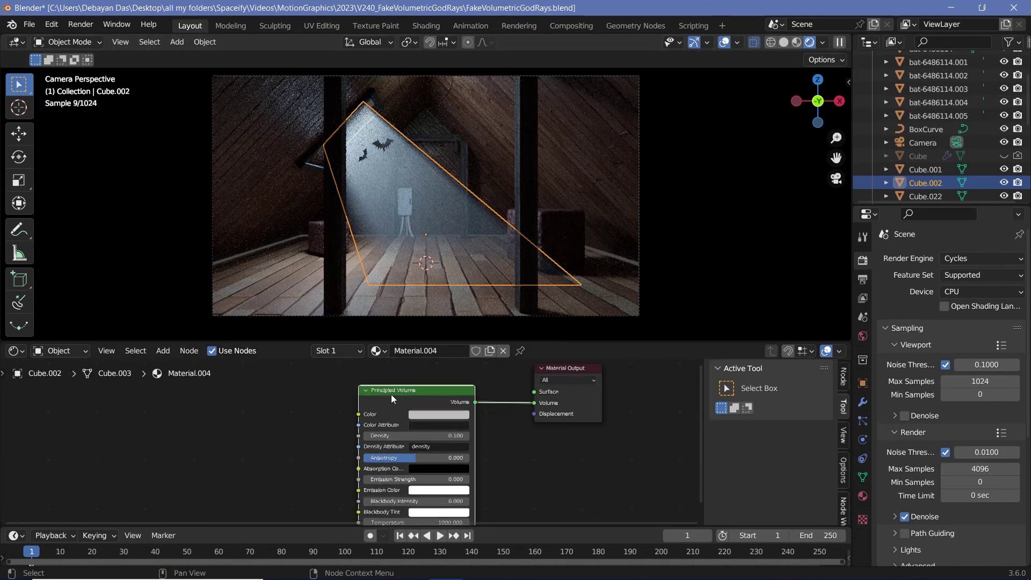
{"action": "key", "text": "x"}
{"action": "key", "text": "shift+a"}
{"action": "left_click", "coordinate": [436, 393]}
{"action": "type", "text": "emission"}
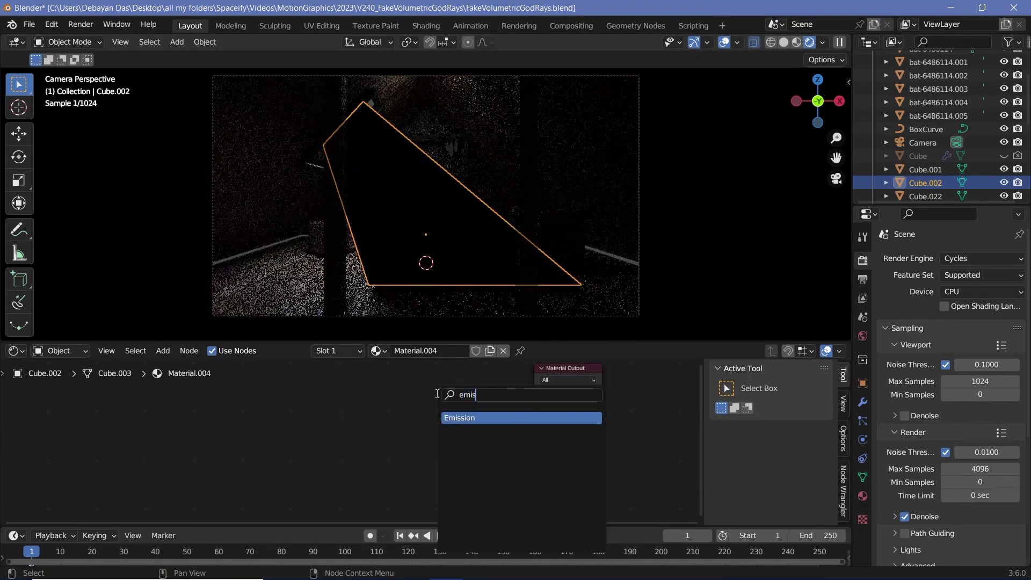
{"action": "key", "text": "Return"}
{"action": "left_click_drag", "start_coordinate": [445, 400], "coordinate": [533, 403]}
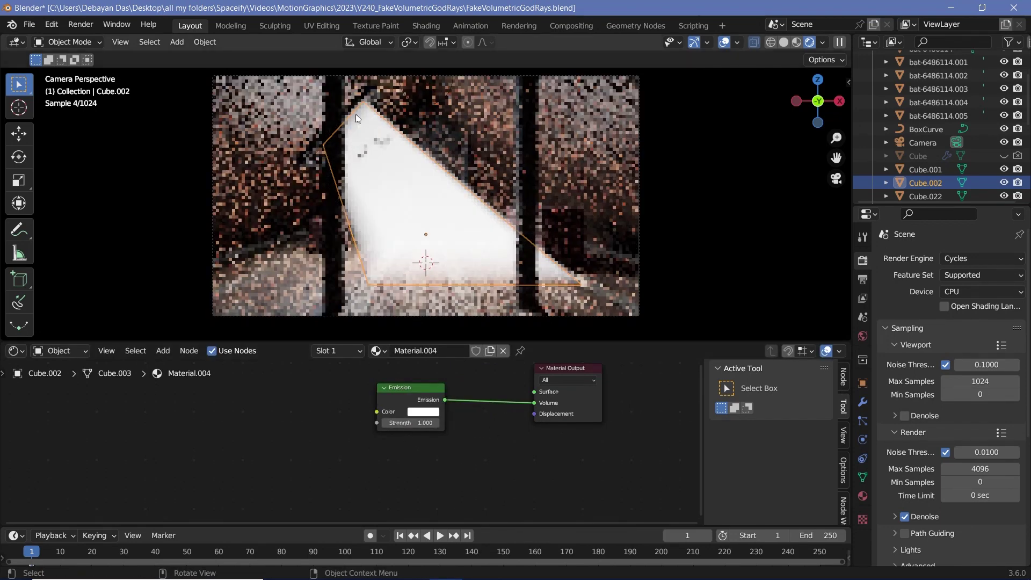
Hide the Area light and set the Emission node's strength to 0.02
{"action": "scroll", "coordinate": [1008, 87], "scroll_direction": "up", "scroll_amount": 2}
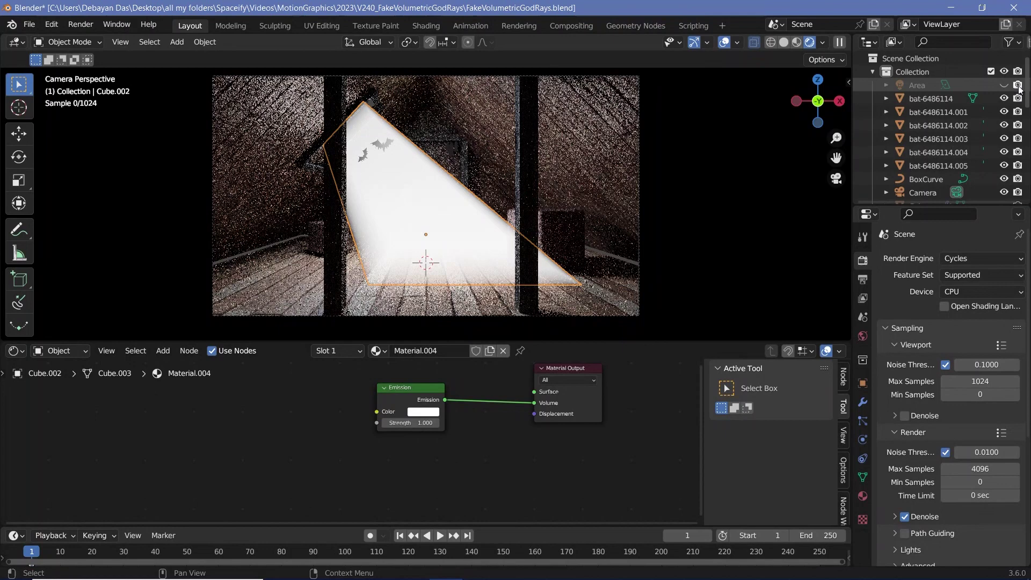
{"action": "left_click", "coordinate": [1004, 84]}
{"action": "scroll", "coordinate": [426, 420], "scroll_direction": "up", "scroll_amount": 1}
{"action": "left_click", "coordinate": [426, 420]}
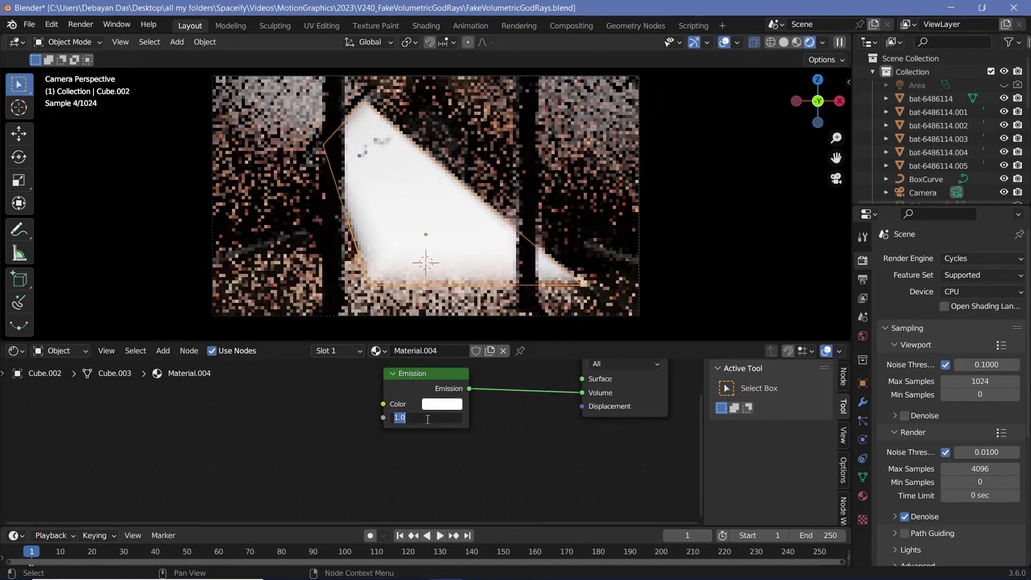
{"action": "type", "text": "0.02"}
{"action": "key", "text": "Return"}
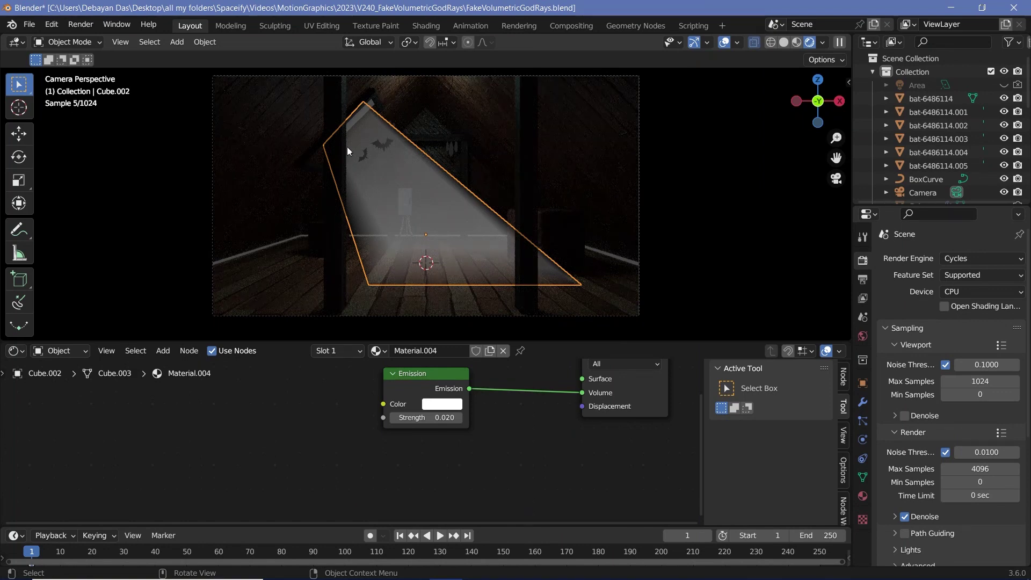
Show the Area light again and delete the Emission node from the cube's material
{"action": "left_click", "coordinate": [1004, 86]}
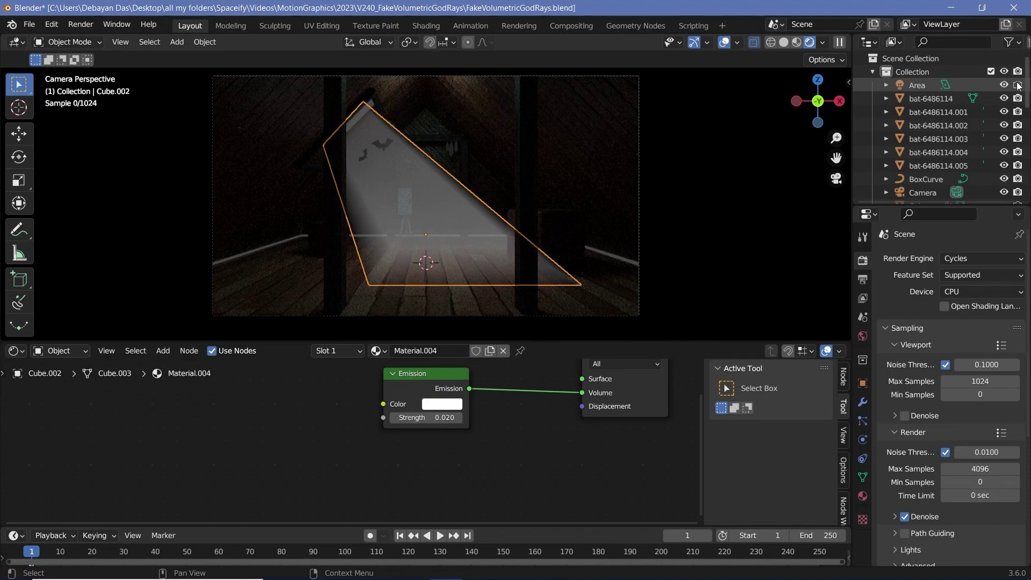
{"action": "scroll", "coordinate": [471, 414], "scroll_direction": "down", "scroll_amount": 3}
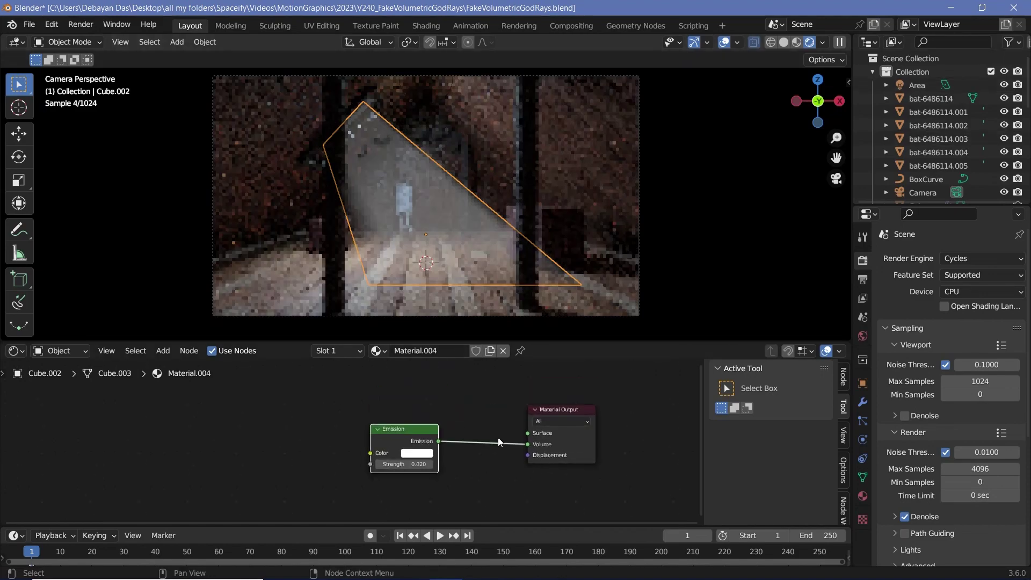
{"action": "key", "text": "Delete"}
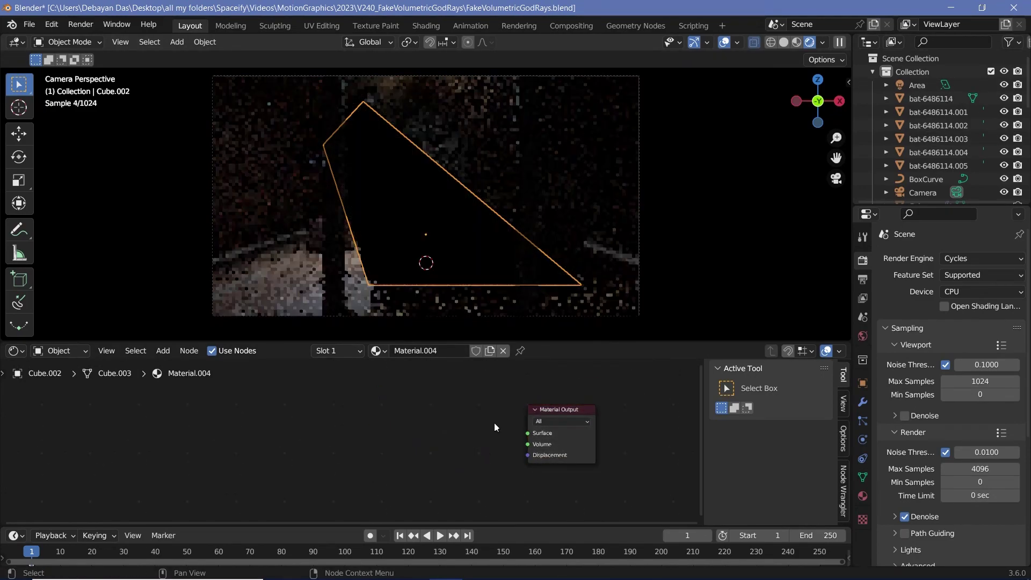
Change the node editor to the Geometry Node Editor and create a new geometry node tree for the cube
{"action": "left_click", "coordinate": [15, 351]}
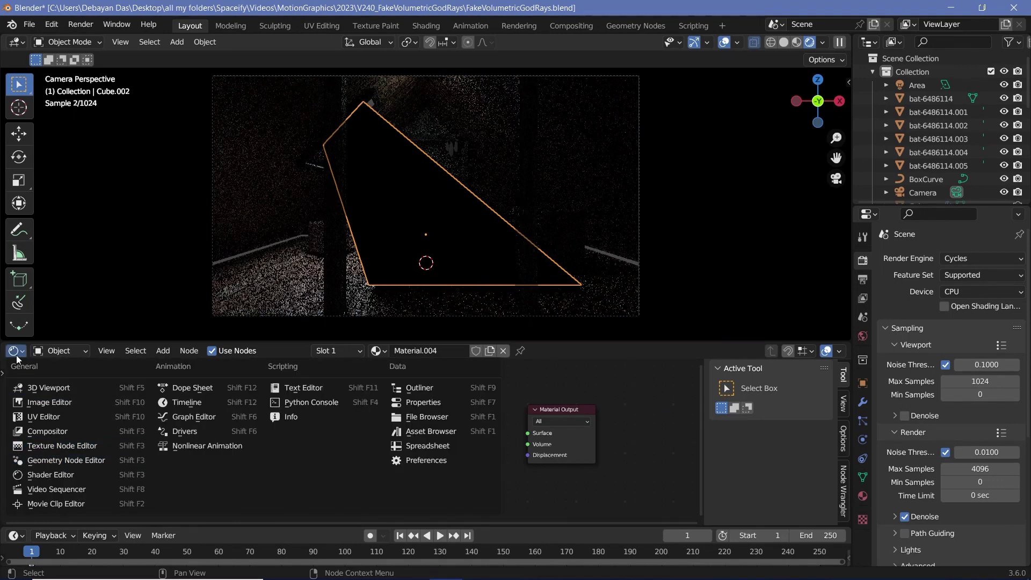
{"action": "left_click", "coordinate": [69, 461]}
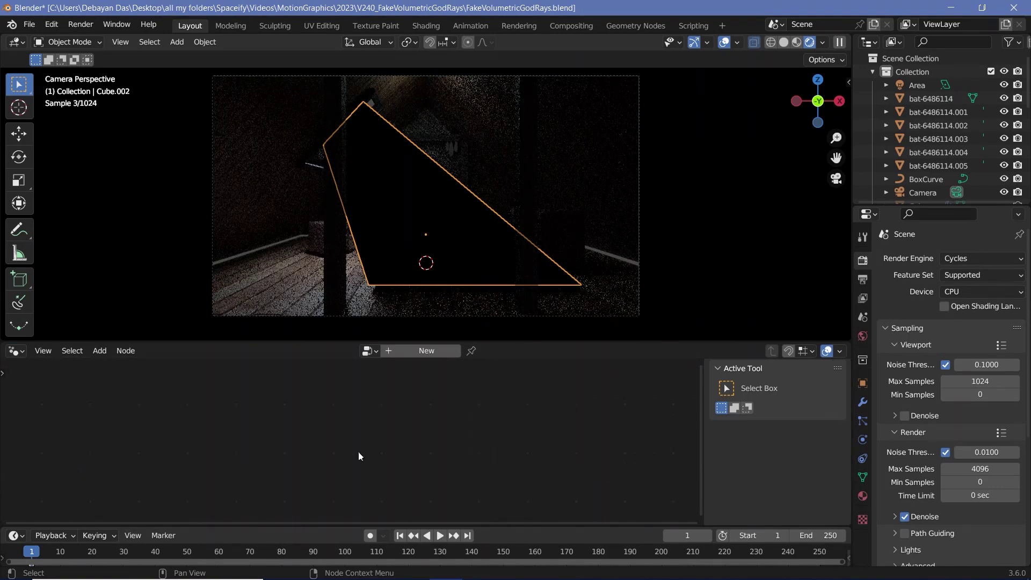
{"action": "left_click", "coordinate": [418, 349]}
{"action": "middle_click_drag", "start_coordinate": [408, 440], "coordinate": [442, 439]}
{"action": "key", "text": "Home"}
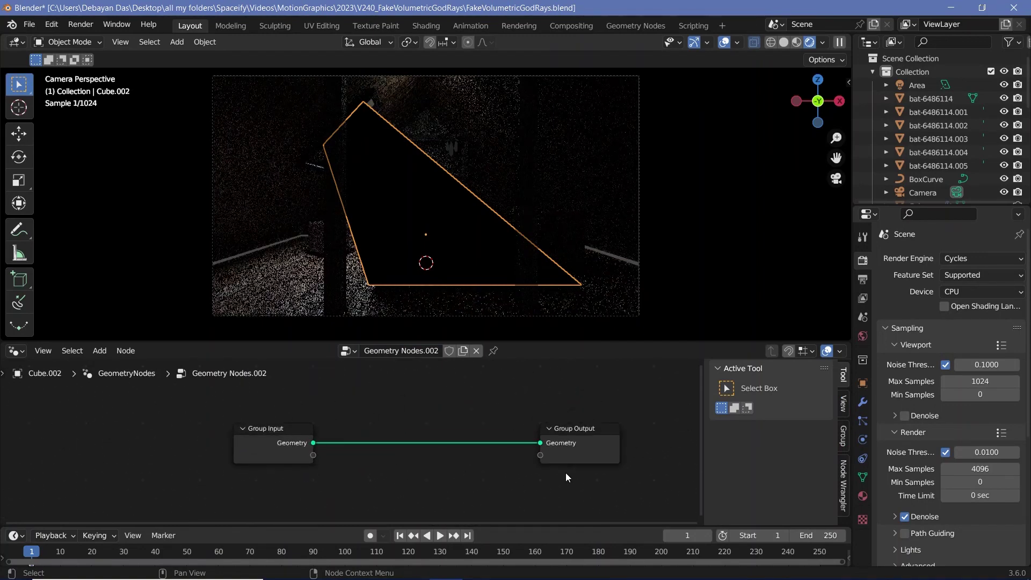
Insert a Mesh to Volume node on the link between Group Input and Group Output
{"action": "key", "text": "shift+a"}
{"action": "type", "text": "mesh to v"}
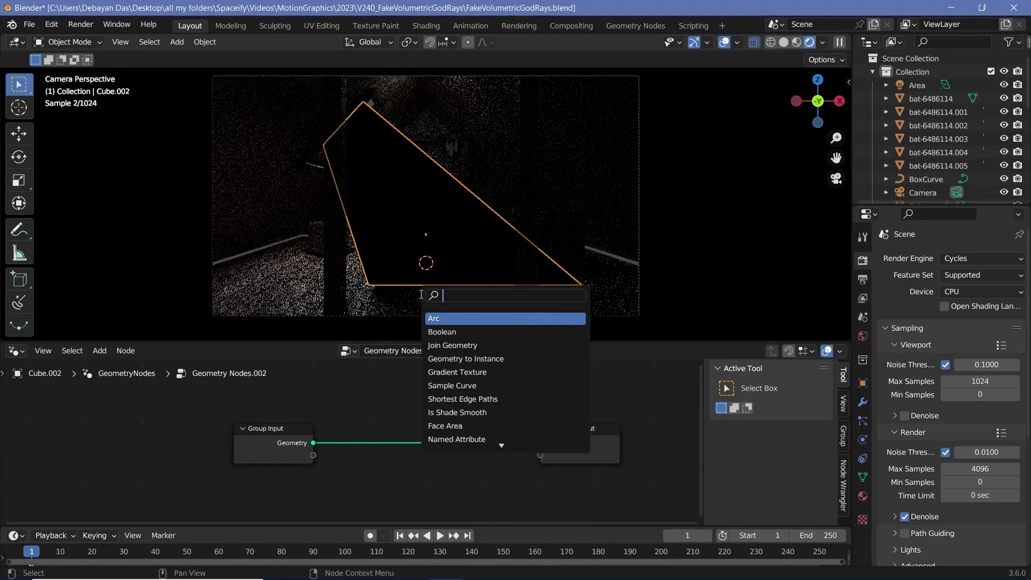
{"action": "key", "text": "Return"}
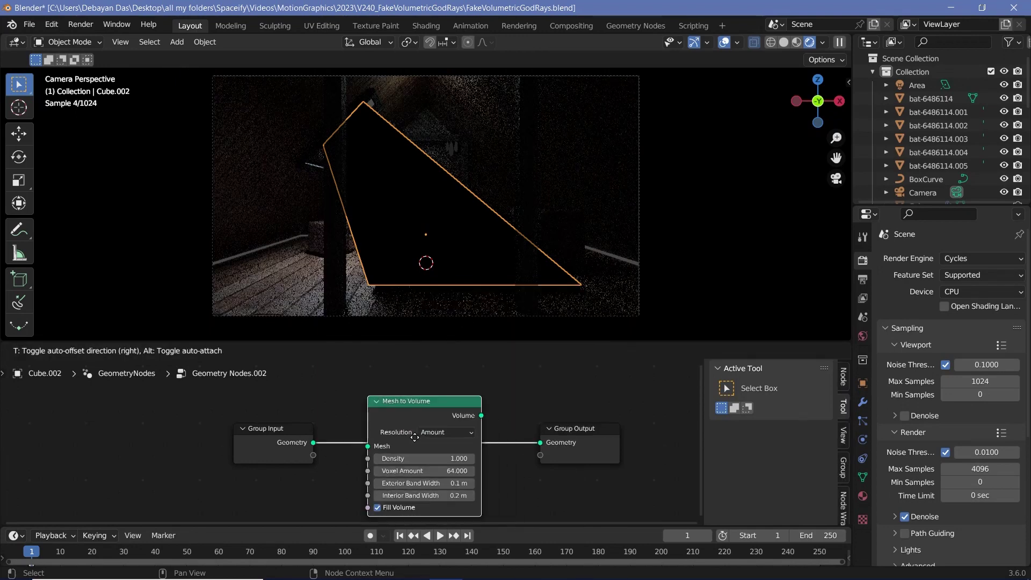
{"action": "left_click", "coordinate": [334, 457]}
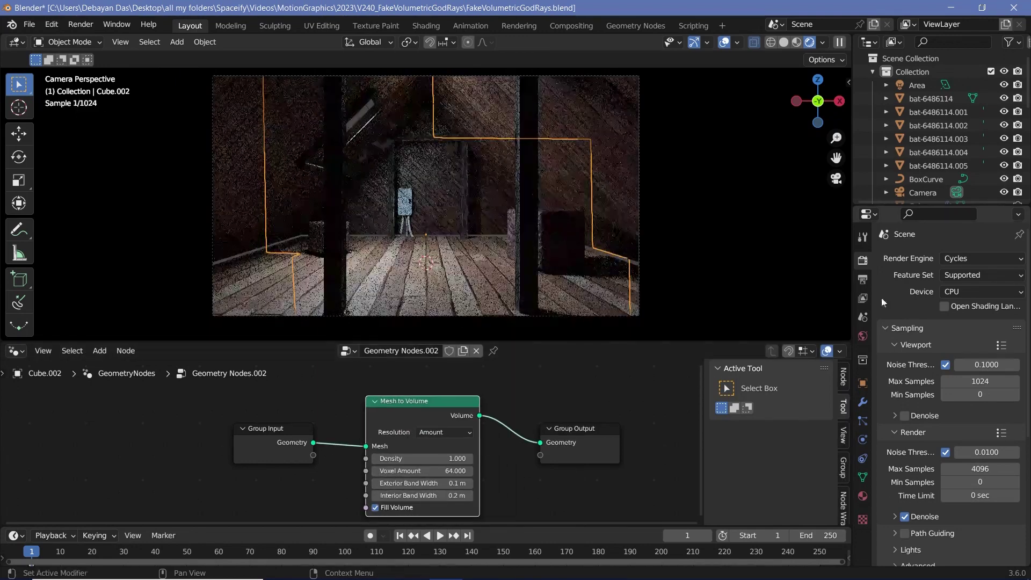
Set the render engine to Eevee and the Mesh to Volume density to 0.1
{"action": "left_click", "coordinate": [962, 259]}
{"action": "left_click", "coordinate": [962, 275]}
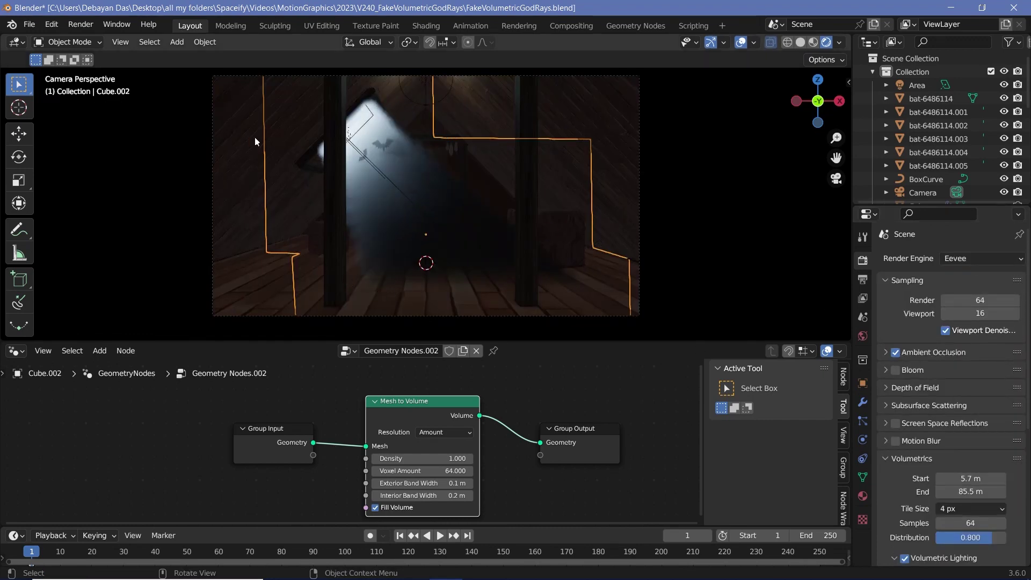
{"action": "scroll", "coordinate": [376, 458], "scroll_direction": "up", "scroll_amount": 1}
{"action": "left_click", "coordinate": [450, 462]}
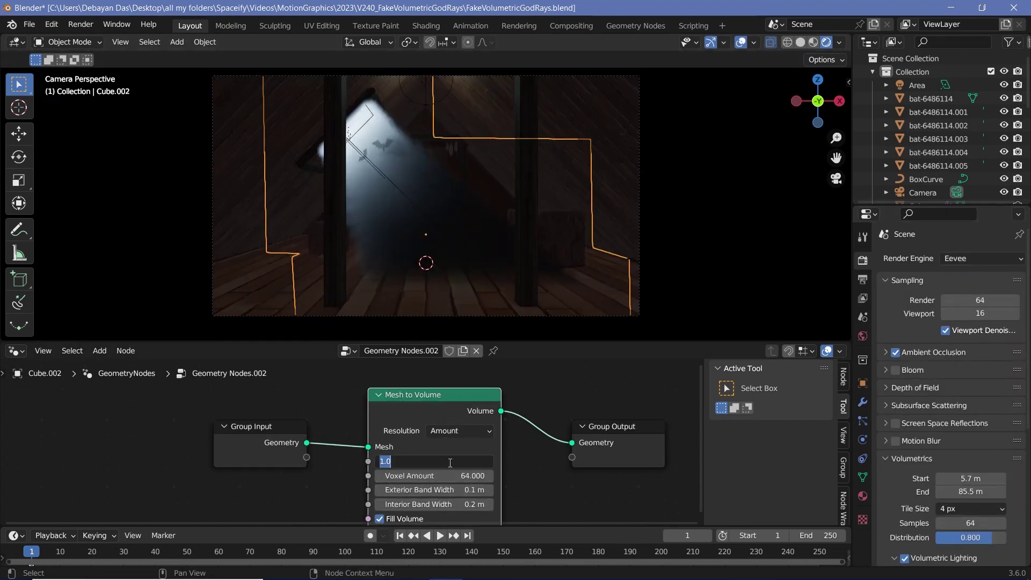
{"action": "type", "text": "0.1"}
{"action": "key", "text": "Return"}
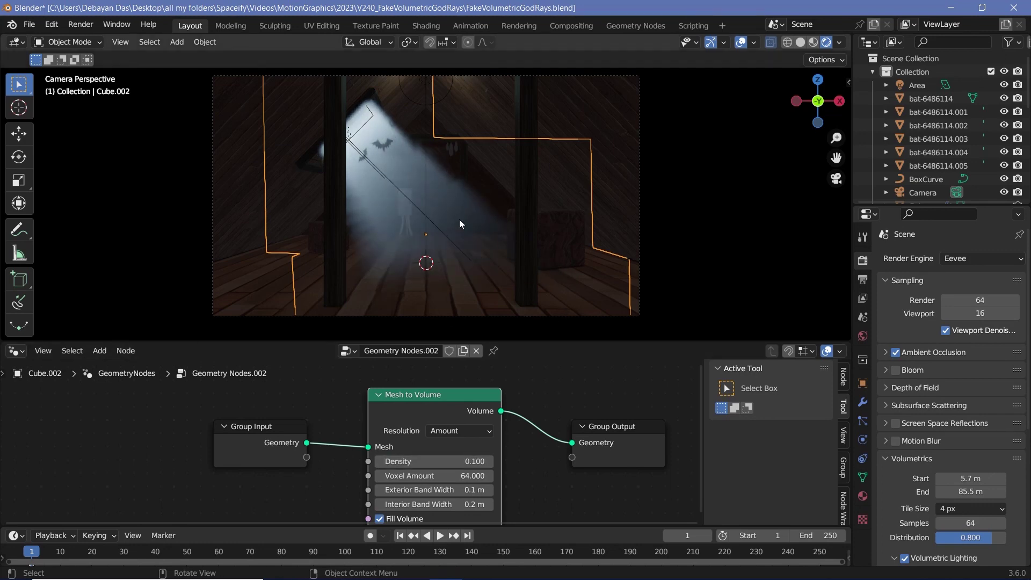
Set the Mesh to Volume node's Voxel Amount to 128
{"action": "scroll", "coordinate": [441, 462], "scroll_direction": "up", "scroll_amount": 3}
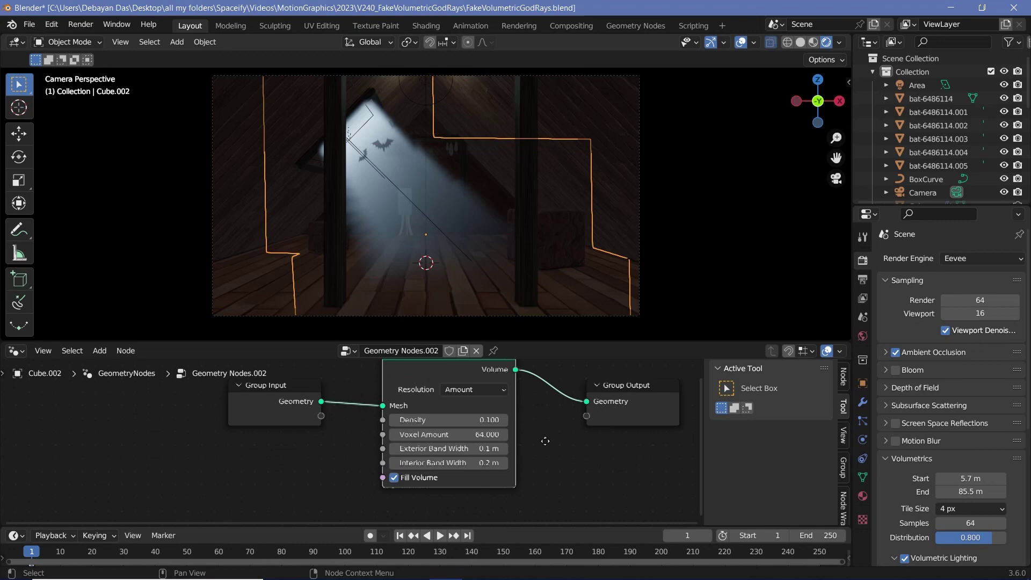
{"action": "left_click", "coordinate": [486, 428]}
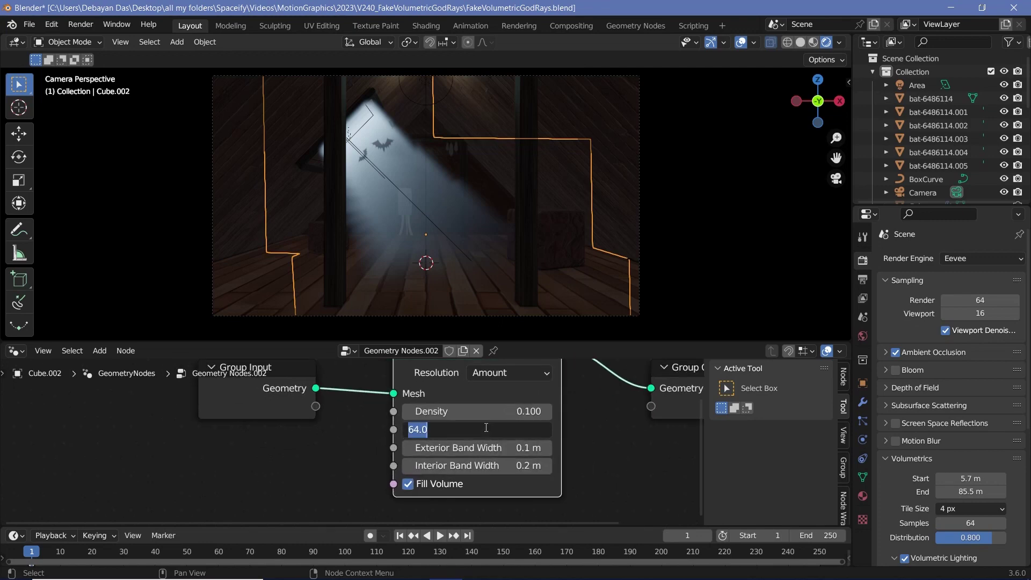
{"action": "type", "text": "128"}
{"action": "key", "text": "Return"}
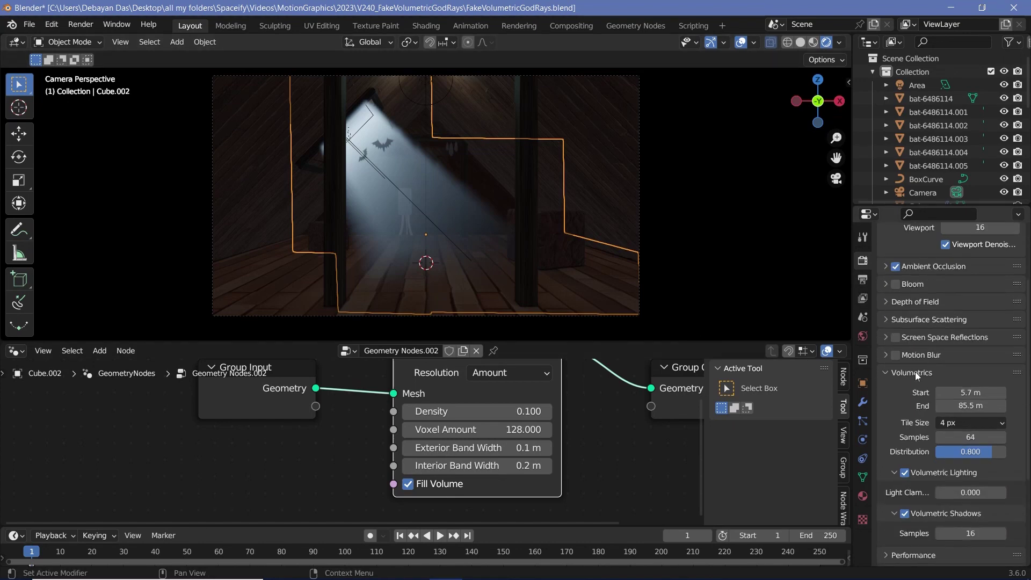
Set the Eevee volumetrics range to start at 10.1 m and end at 29 m, with 128 samples
{"action": "scroll", "coordinate": [916, 372], "scroll_direction": "down", "scroll_amount": 4}
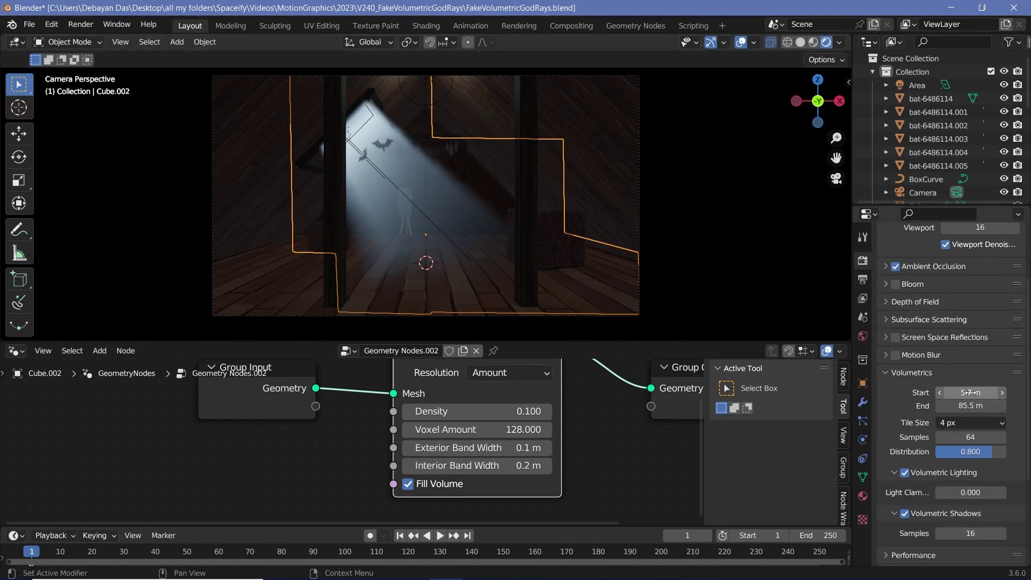
{"action": "left_click_drag", "start_coordinate": [971, 393], "coordinate": [940, 405]}
{"action": "left_click", "coordinate": [975, 440]}
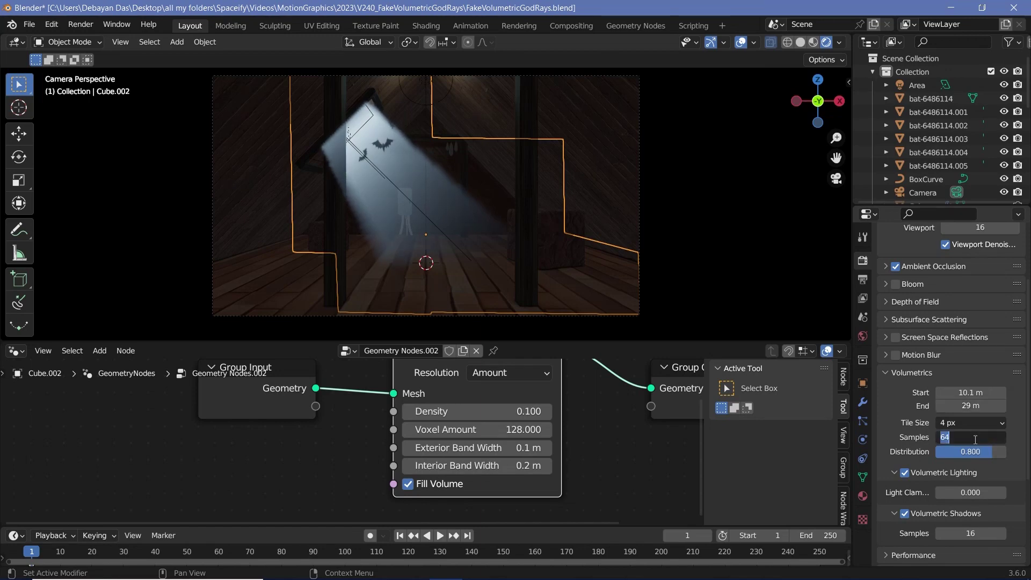
{"action": "type", "text": "128"}
{"action": "key", "text": "Return"}
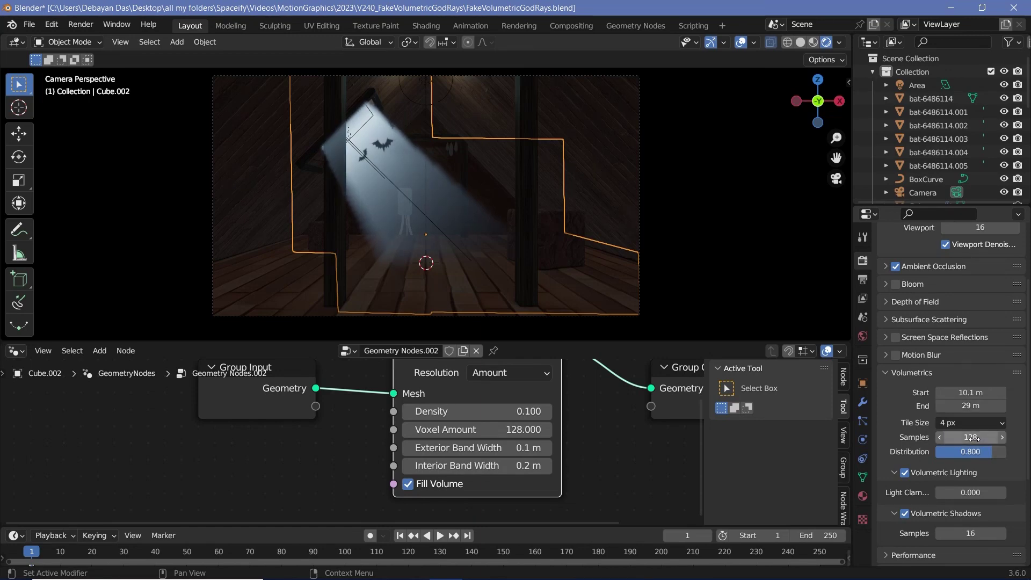
Set the render samples to 128 and the volumetrics tile size to 2 px
{"action": "scroll", "coordinate": [930, 266], "scroll_direction": "up", "scroll_amount": 4}
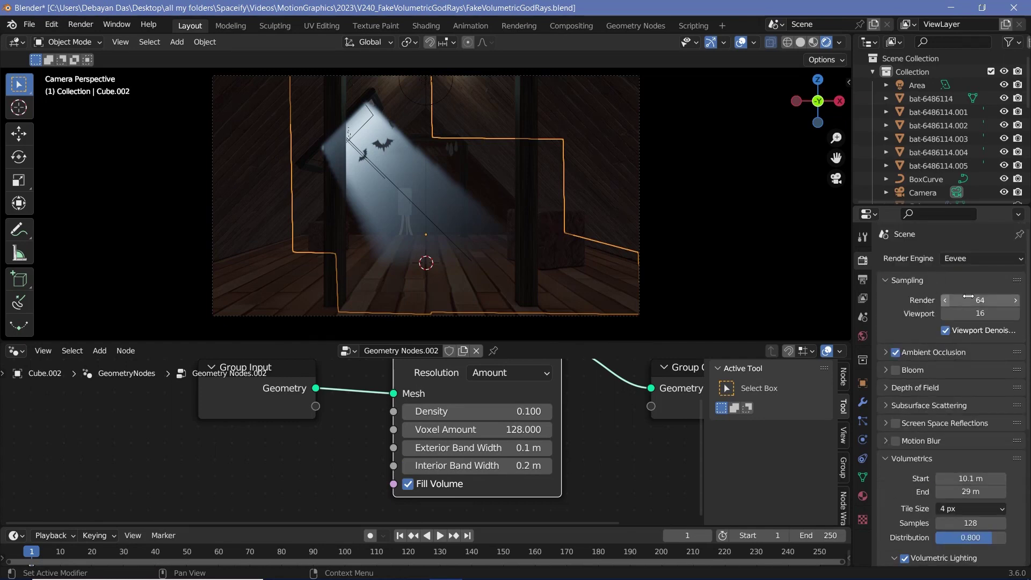
{"action": "left_click", "coordinate": [999, 300]}
{"action": "type", "text": "128"}
{"action": "key", "text": "Return"}
{"action": "scroll", "coordinate": [881, 454], "scroll_direction": "down", "scroll_amount": 4}
{"action": "left_click", "coordinate": [941, 425]}
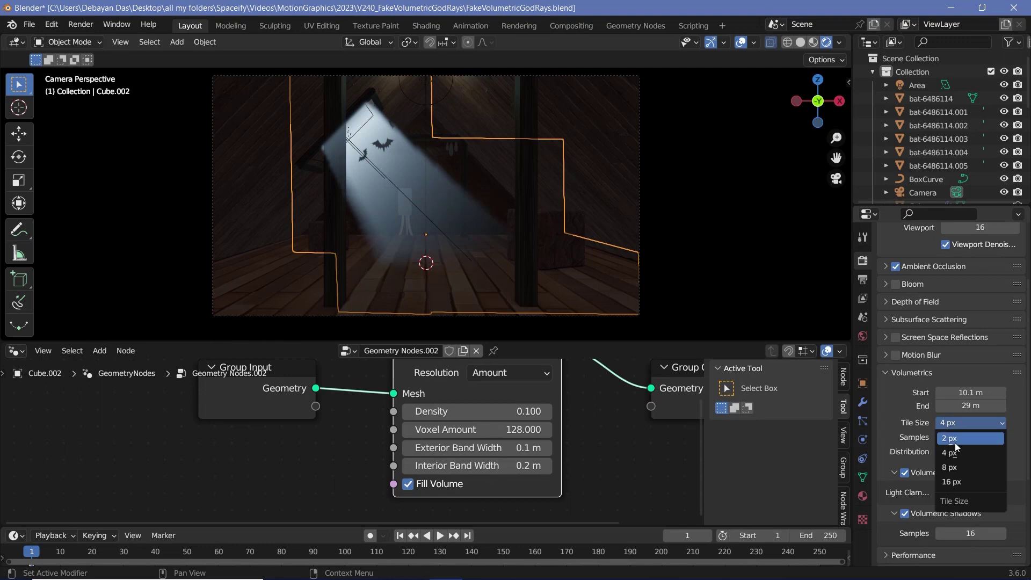
{"action": "left_click", "coordinate": [959, 443]}
{"action": "scroll", "coordinate": [906, 438], "scroll_direction": "down", "scroll_amount": 4}
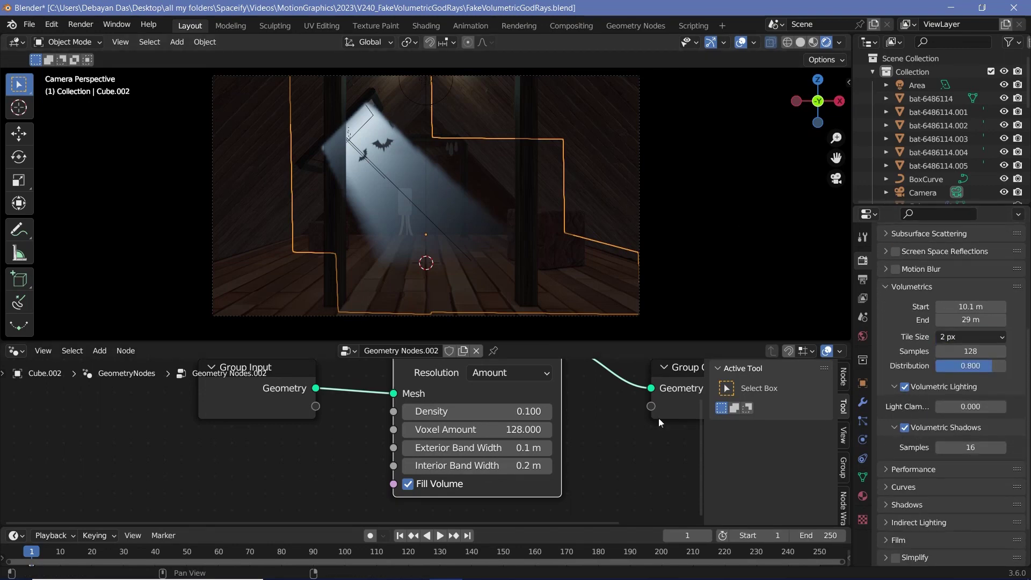
Reduce the Mesh to Volume node's density to 0.025
{"action": "middle_click_drag", "start_coordinate": [570, 431], "coordinate": [562, 456]}
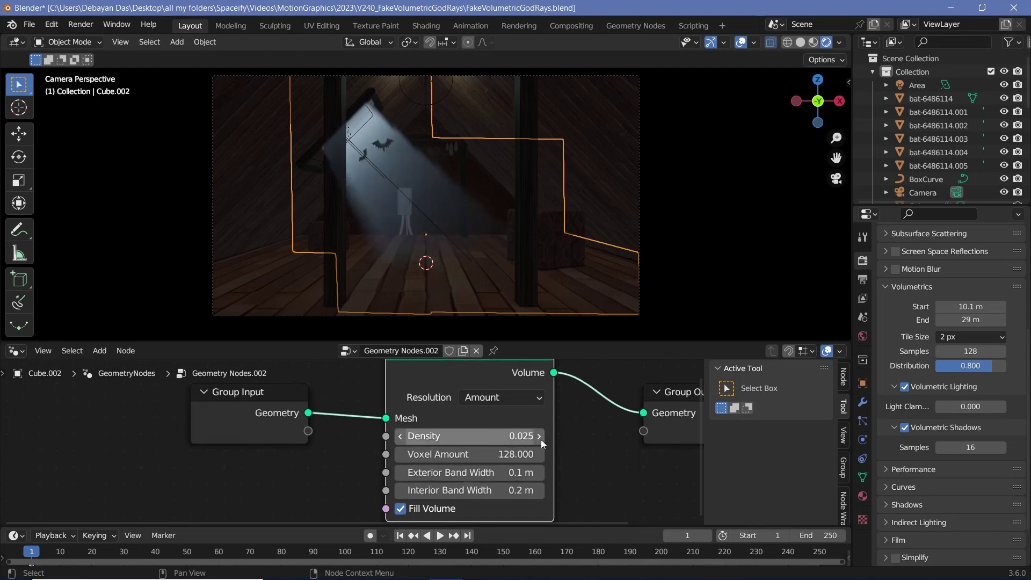
{"action": "left_click", "coordinate": [467, 432]}
{"action": "type", "text": "0.025"}
{"action": "key", "text": "Return"}
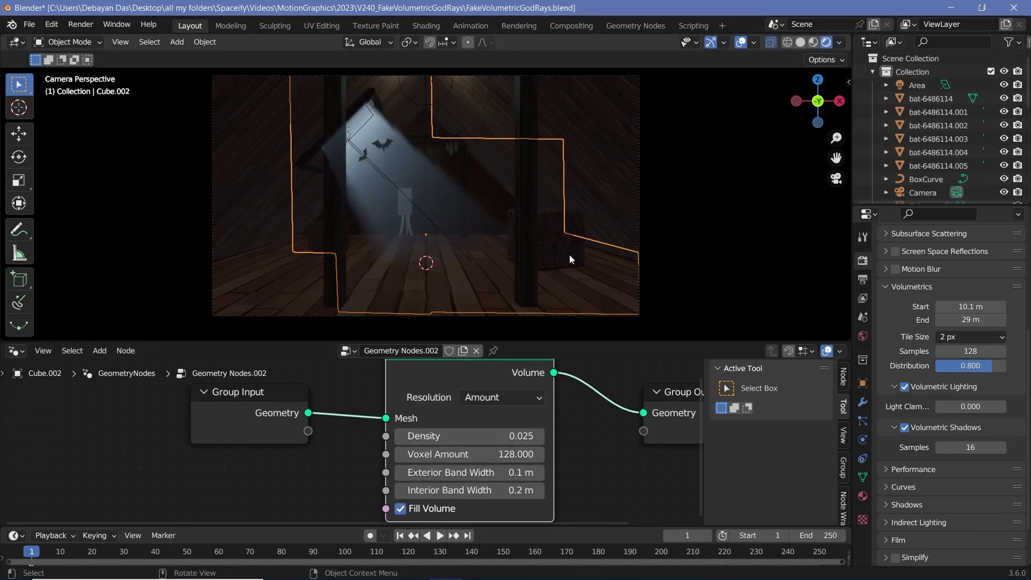
Hide the viewport overlays to check the light beam and open the render commands
{"action": "key", "text": "shift+alt+z"}
{"action": "scroll", "coordinate": [569, 255], "scroll_direction": "down", "scroll_amount": 1}
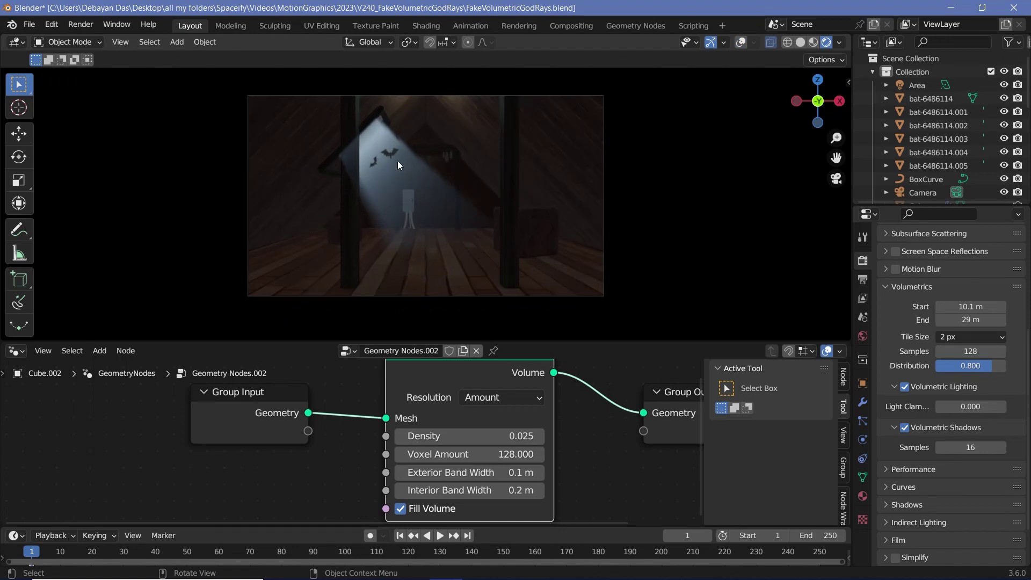
{"action": "left_click", "coordinate": [81, 24]}
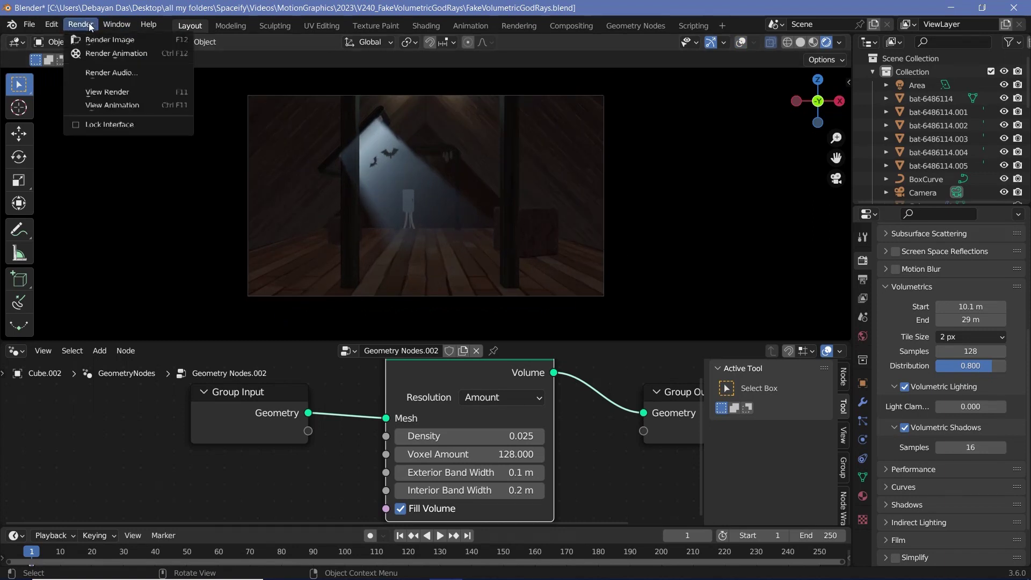